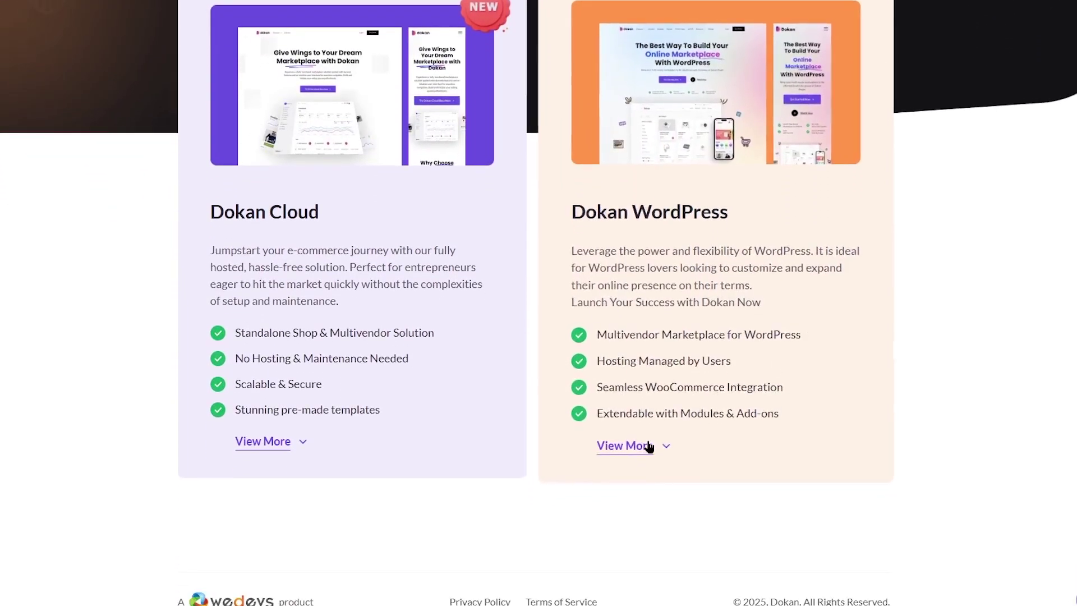
Expand the Cloud vs WordPress comparison cards, then load and scroll the Dokan Plugin landing page
{"action": "left_click", "coordinate": [649, 446]}
{"action": "scroll", "coordinate": [992, 313], "scroll_direction": "down", "scroll_amount": 7}
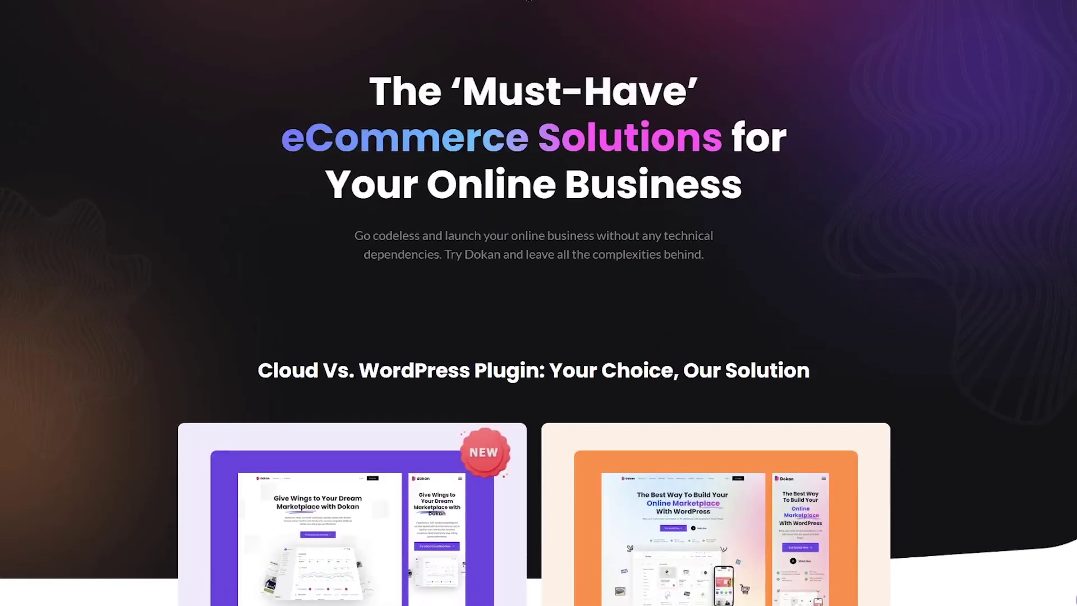
{"action": "mouse_move", "coordinate": [528, 1]}
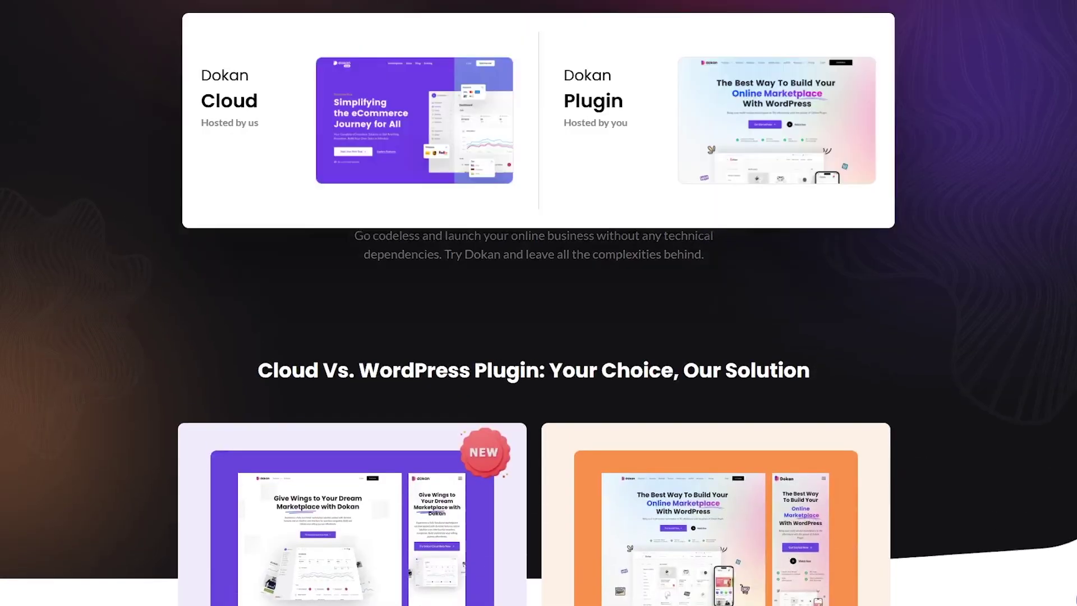
{"action": "left_click", "coordinate": [645, 94]}
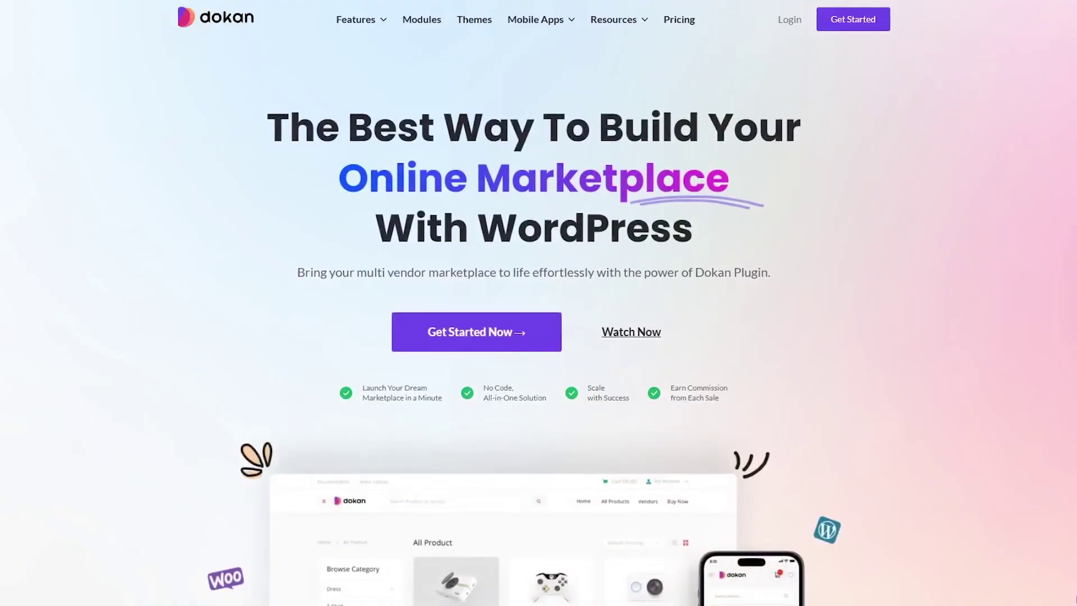
{"action": "scroll", "coordinate": [538, 303], "scroll_direction": "down", "scroll_amount": 3}
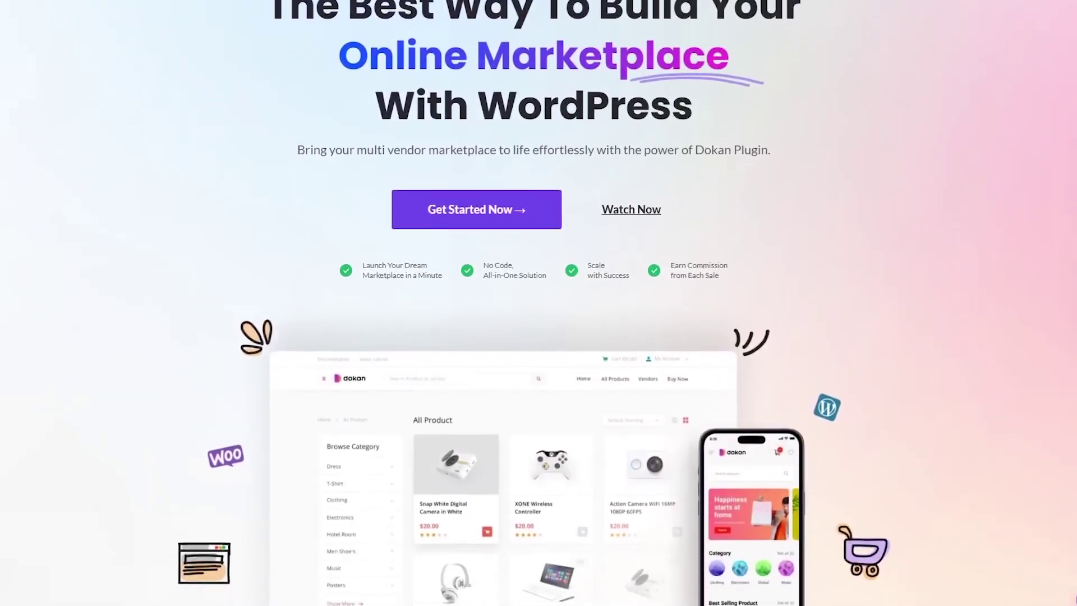
{"action": "scroll", "coordinate": [538, 303], "scroll_direction": "down", "scroll_amount": 3}
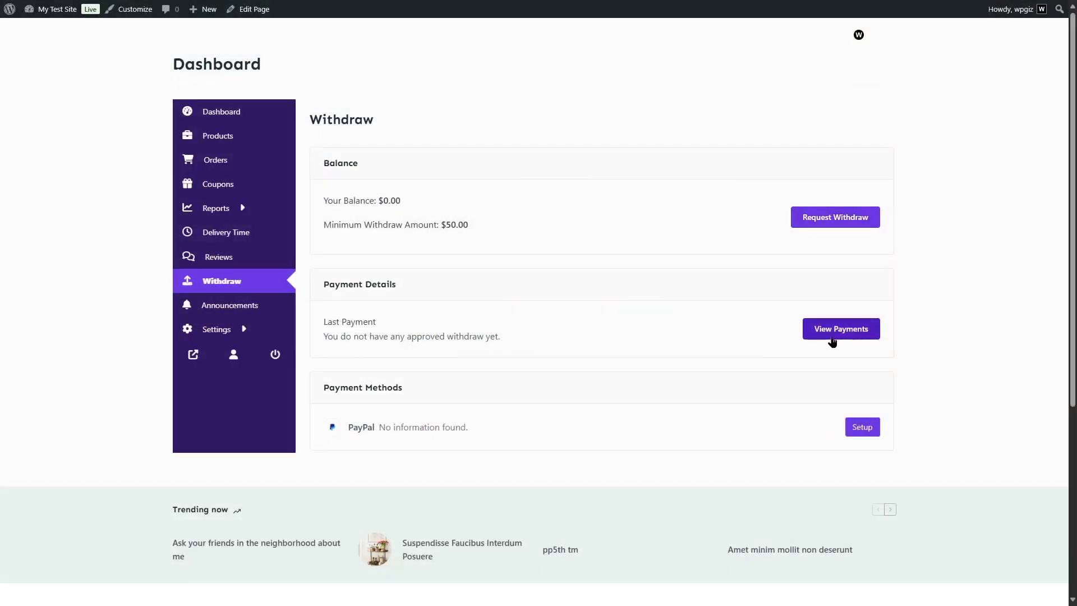
Edit T-Shirt Four, keep its product type Simple, and remove its cover image
{"action": "left_click", "coordinate": [240, 135]}
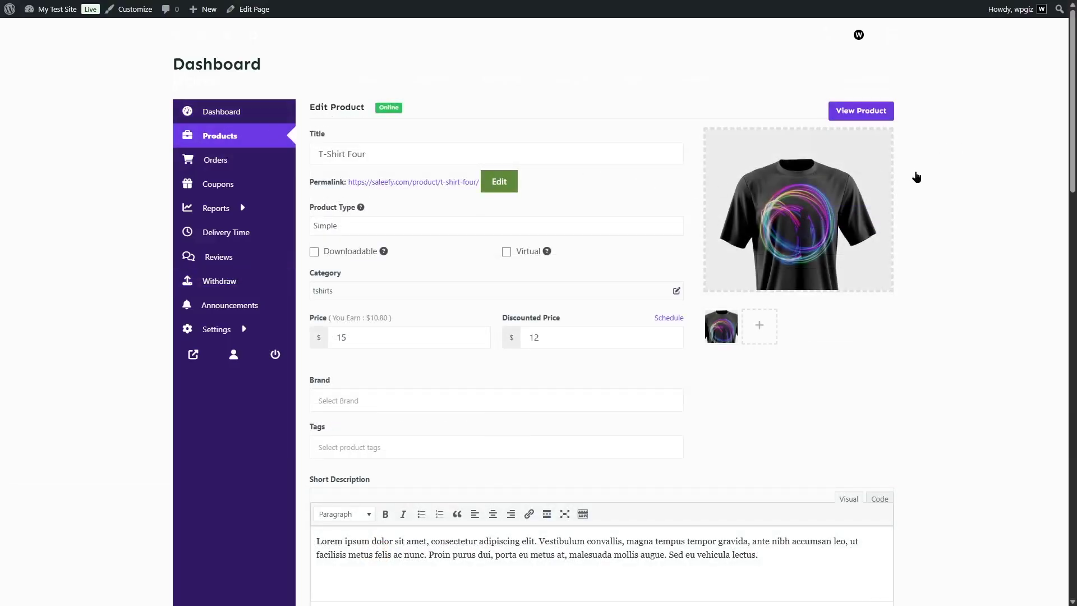
{"action": "scroll", "coordinate": [704, 231], "scroll_direction": "down", "scroll_amount": 1}
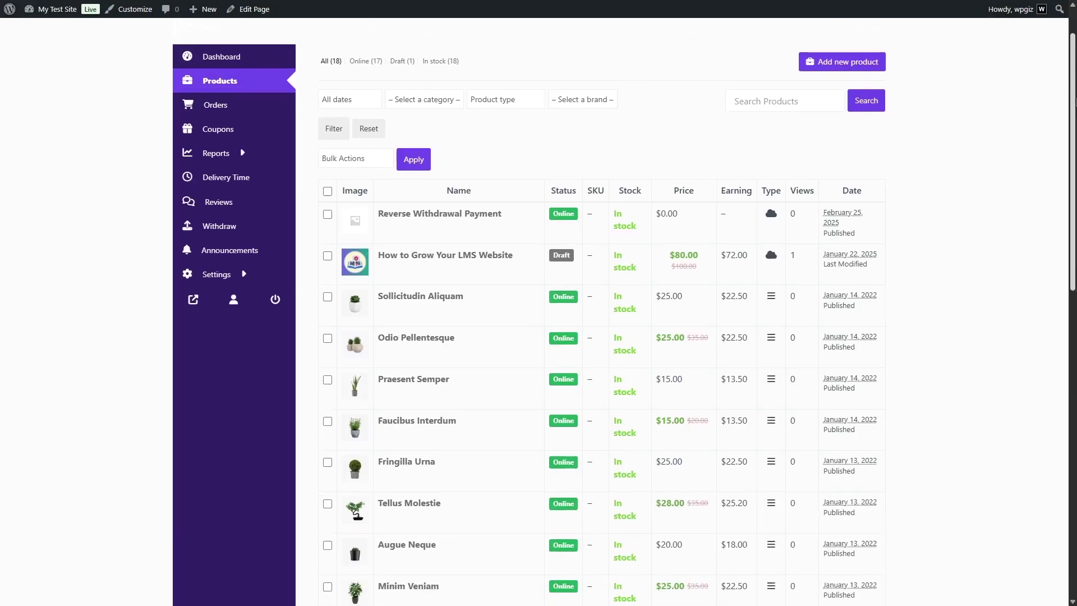
{"action": "scroll", "coordinate": [601, 314], "scroll_direction": "down", "scroll_amount": 6}
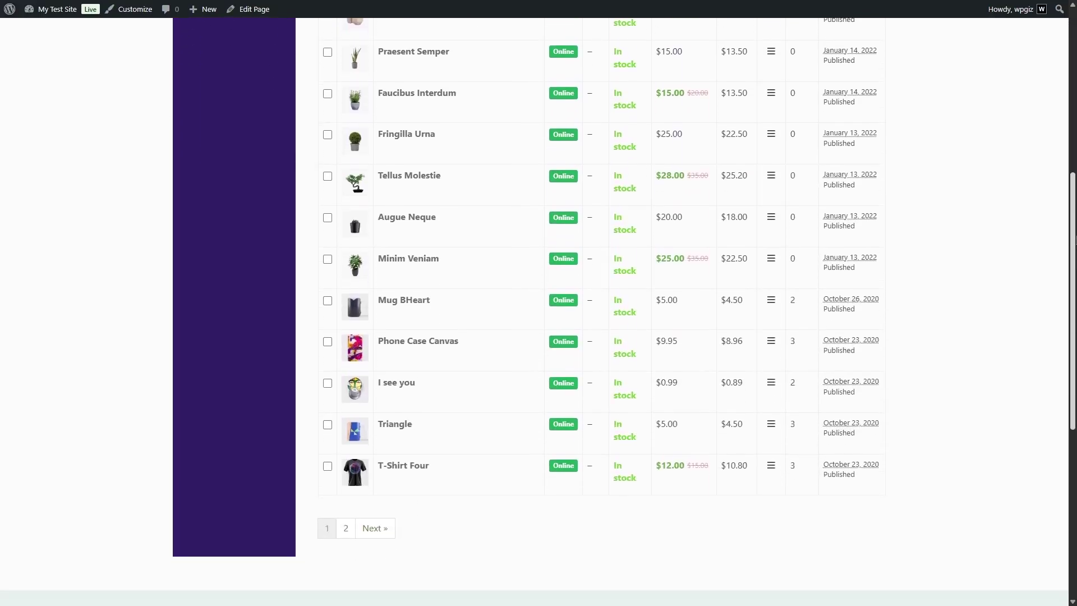
{"action": "scroll", "coordinate": [419, 301], "scroll_direction": "up", "scroll_amount": 3}
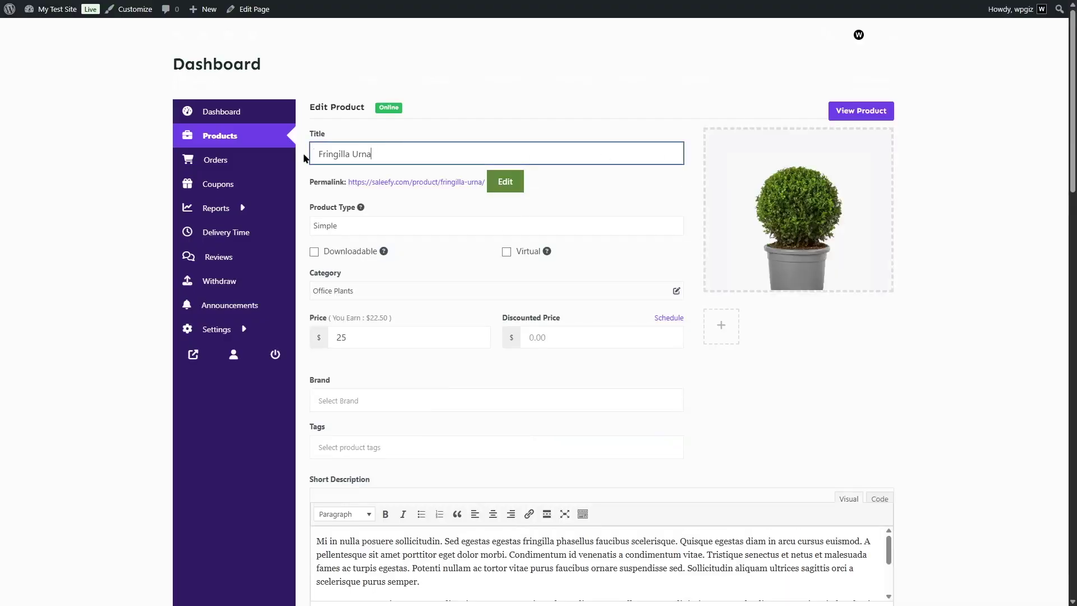
{"action": "left_click", "coordinate": [344, 230]}
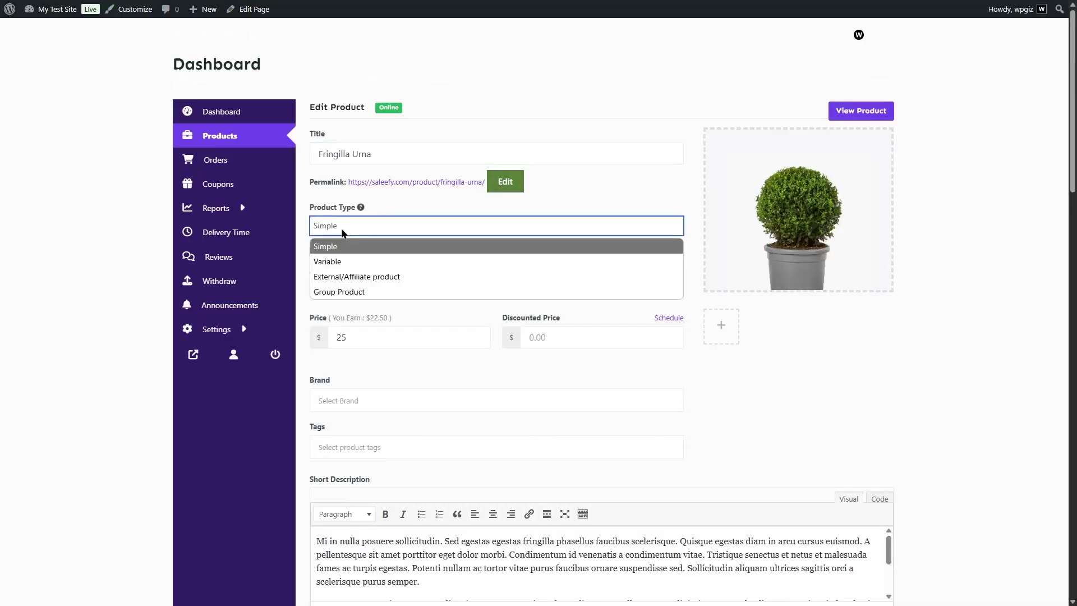
{"action": "left_click", "coordinate": [847, 343]}
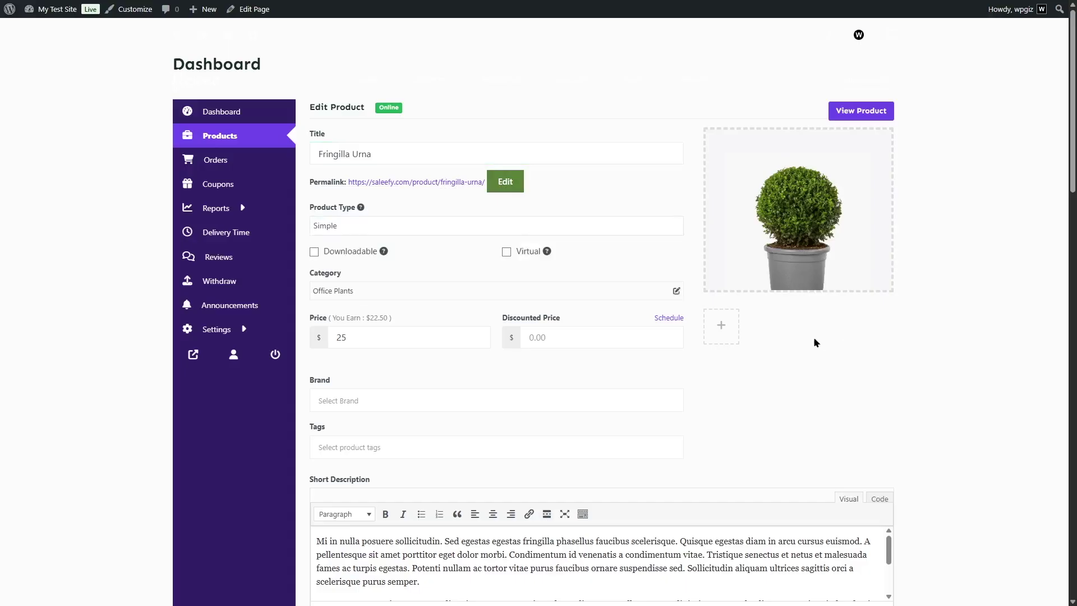
{"action": "left_click", "coordinate": [740, 260]}
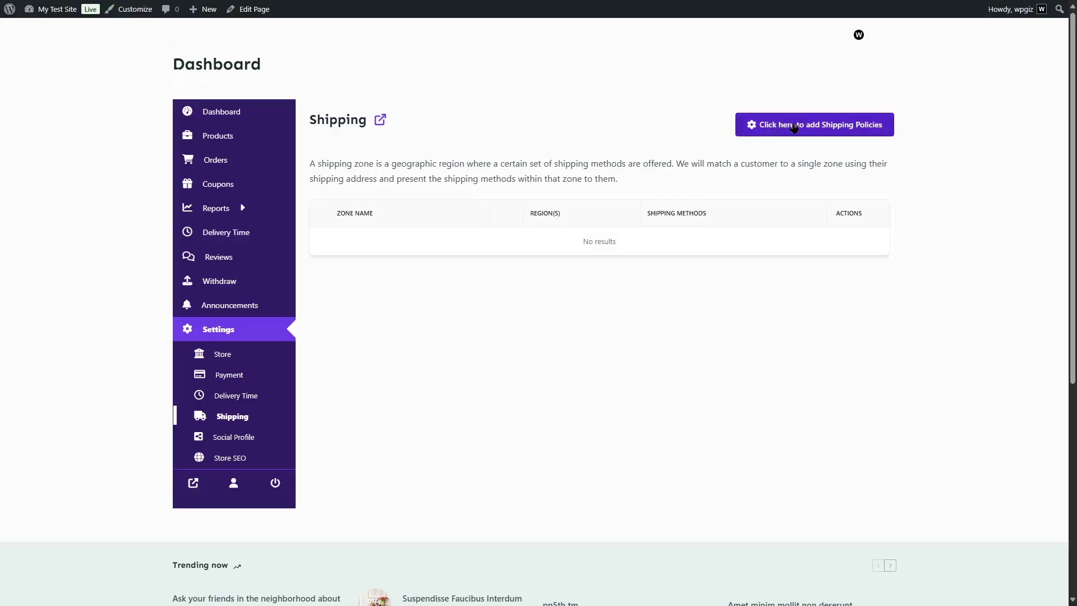
Review the shipping policy processing time options and start entering the refund policy
{"action": "left_click", "coordinate": [823, 129]}
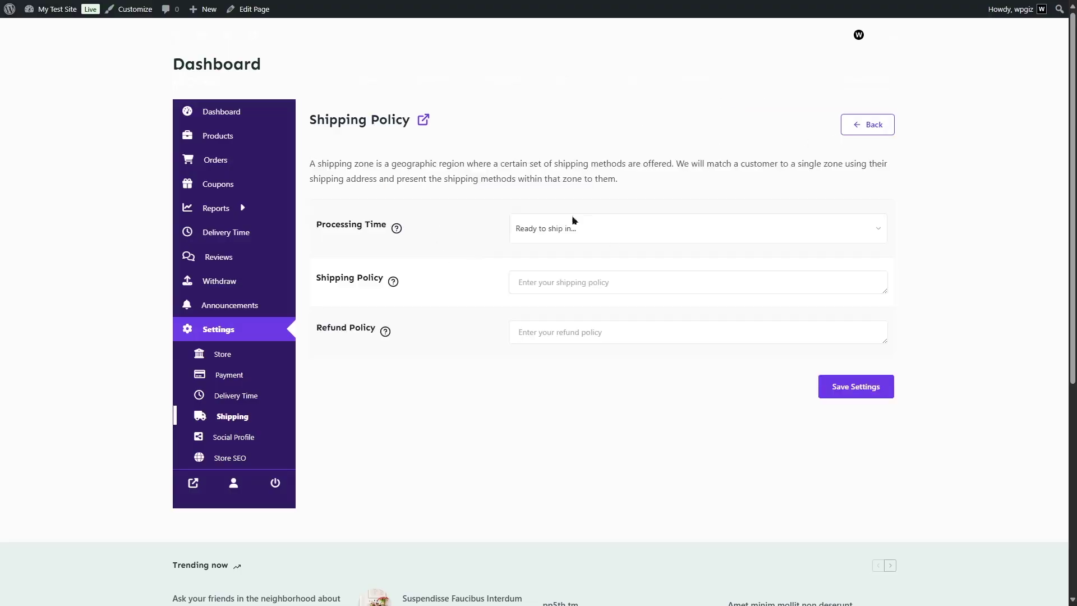
{"action": "left_click", "coordinate": [605, 231]}
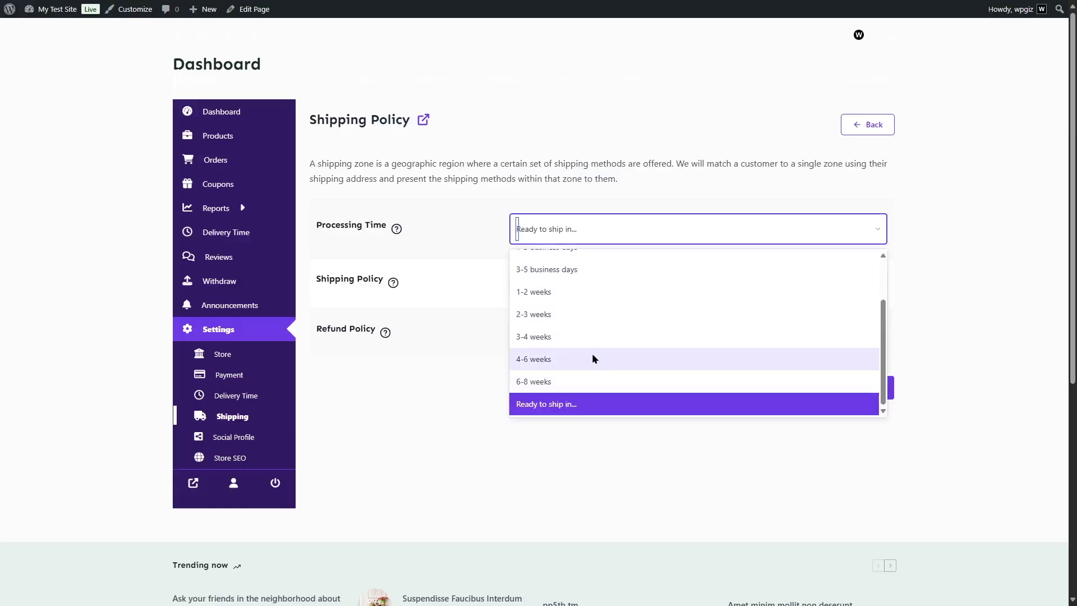
{"action": "left_click", "coordinate": [955, 324]}
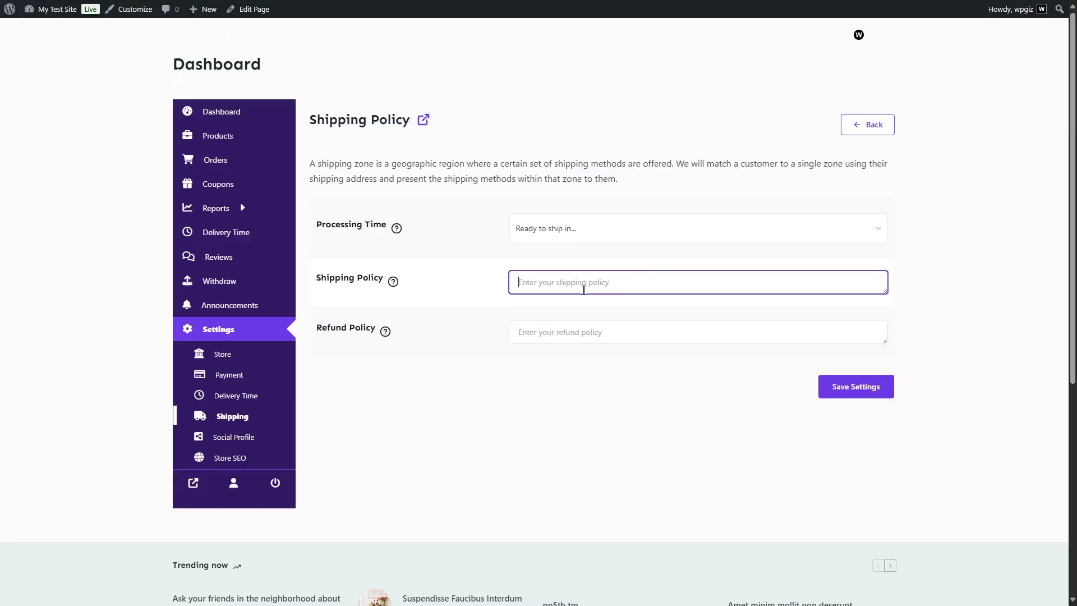
{"action": "left_click", "coordinate": [575, 327]}
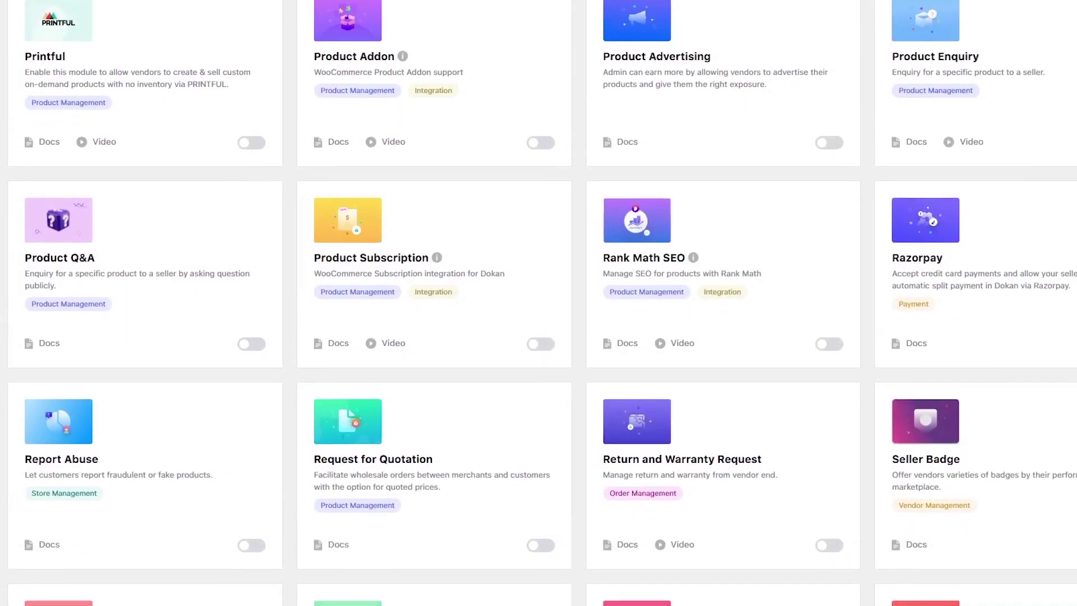
{"action": "scroll", "coordinate": [538, 303], "scroll_direction": "down", "scroll_amount": 5}
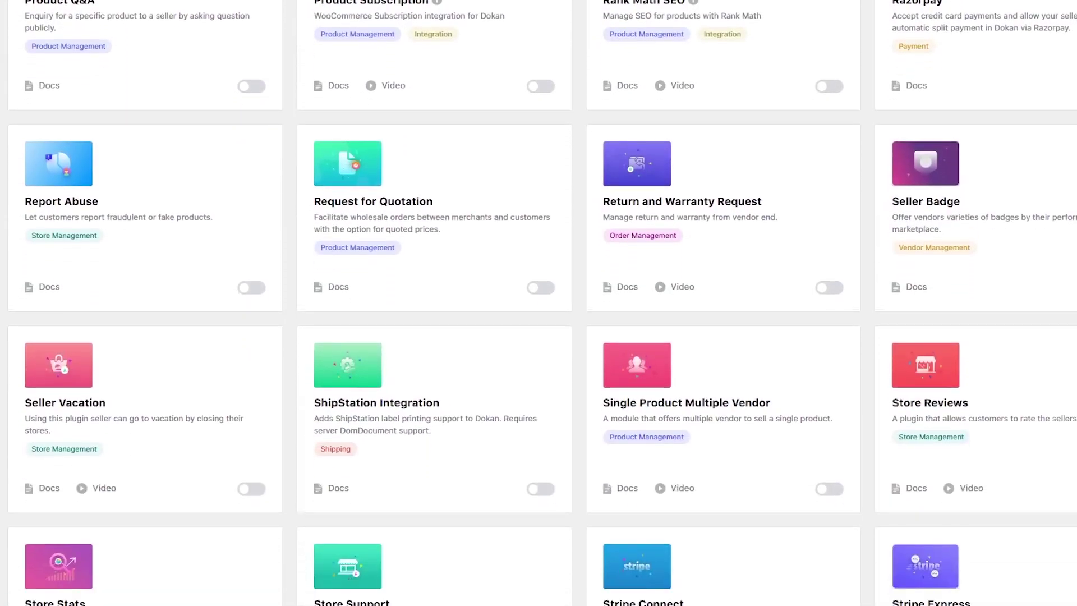
{"action": "scroll", "coordinate": [538, 302], "scroll_direction": "down", "scroll_amount": 7}
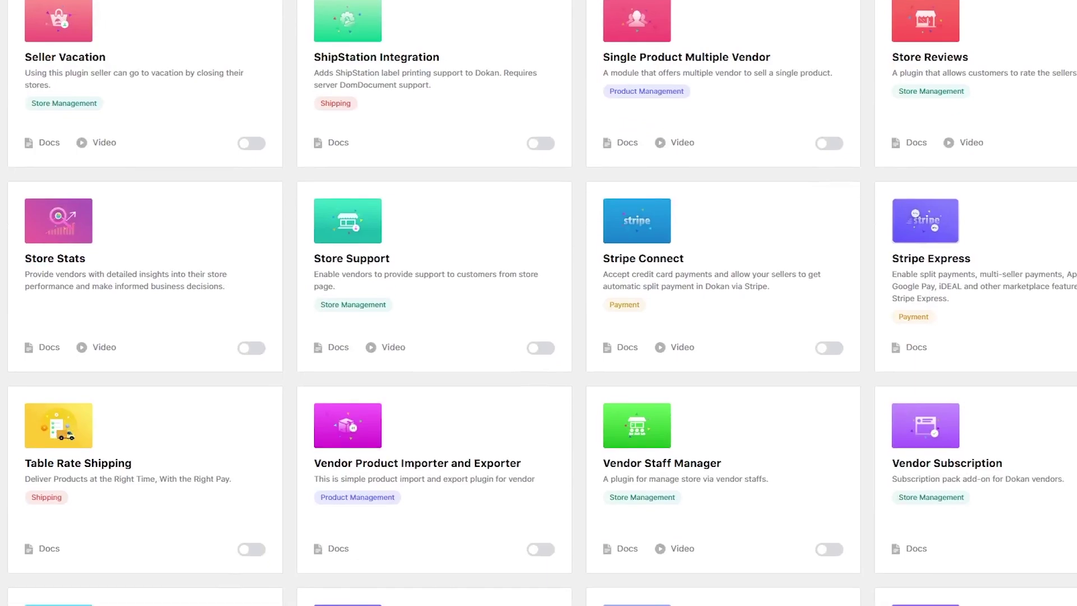
{"action": "scroll", "coordinate": [538, 303], "scroll_direction": "down", "scroll_amount": 2}
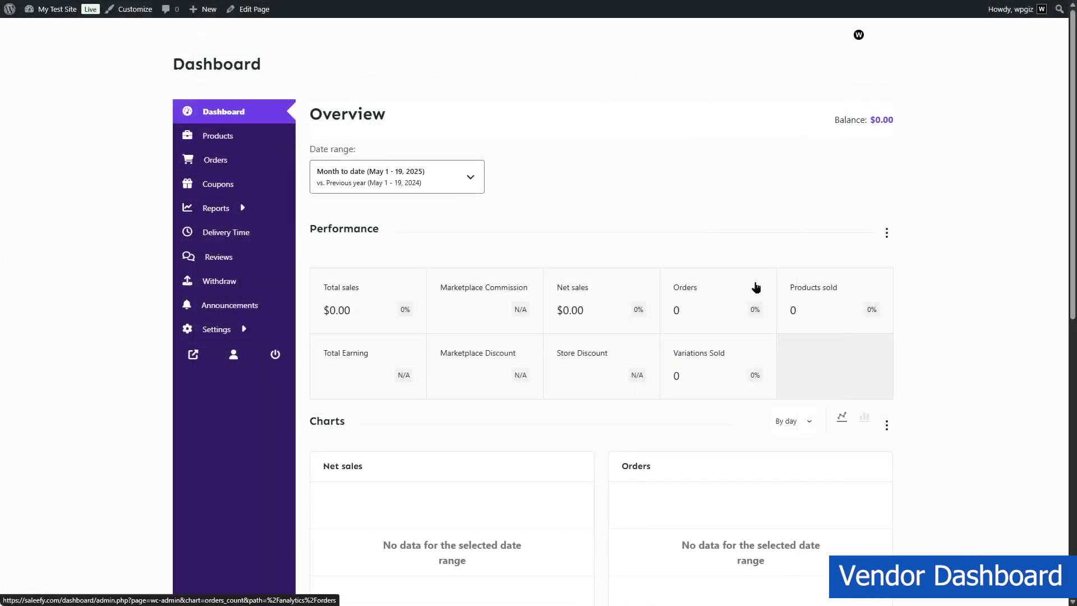
Scroll through the Overview performance charts and return to the summary at the top
{"action": "scroll", "coordinate": [755, 286], "scroll_direction": "down", "scroll_amount": 3}
{"action": "scroll", "coordinate": [538, 312], "scroll_direction": "down", "scroll_amount": 1}
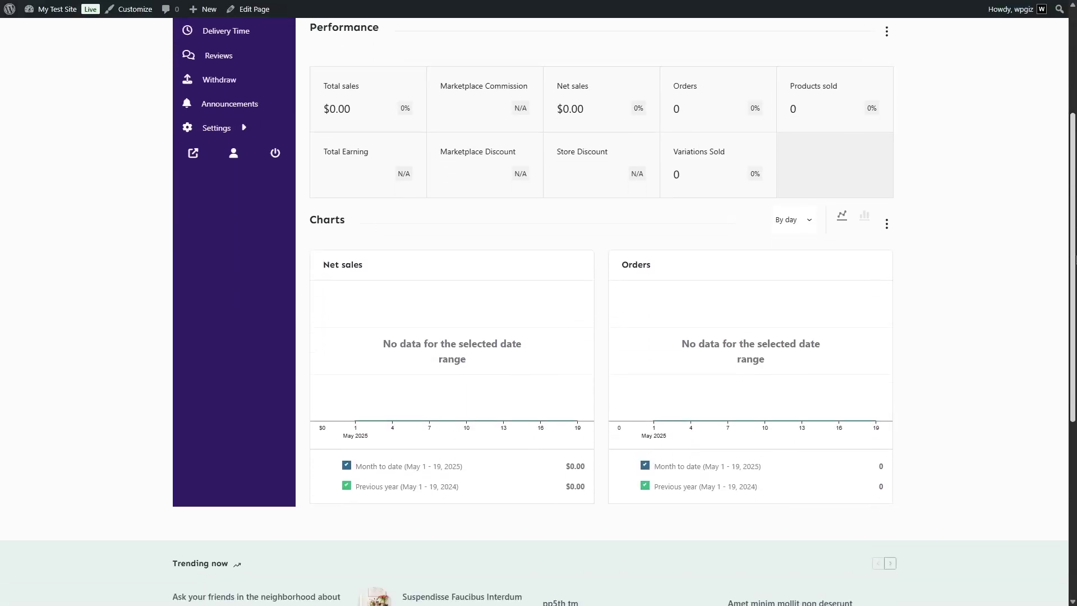
{"action": "scroll", "coordinate": [700, 67], "scroll_direction": "up", "scroll_amount": 4}
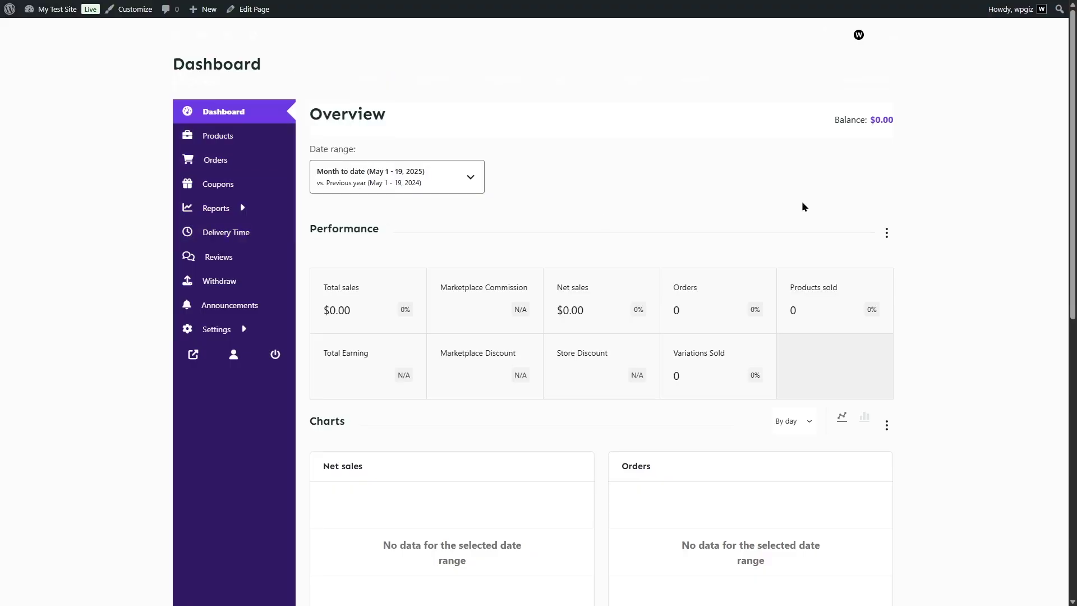
{"action": "mouse_move", "coordinate": [236, 208]}
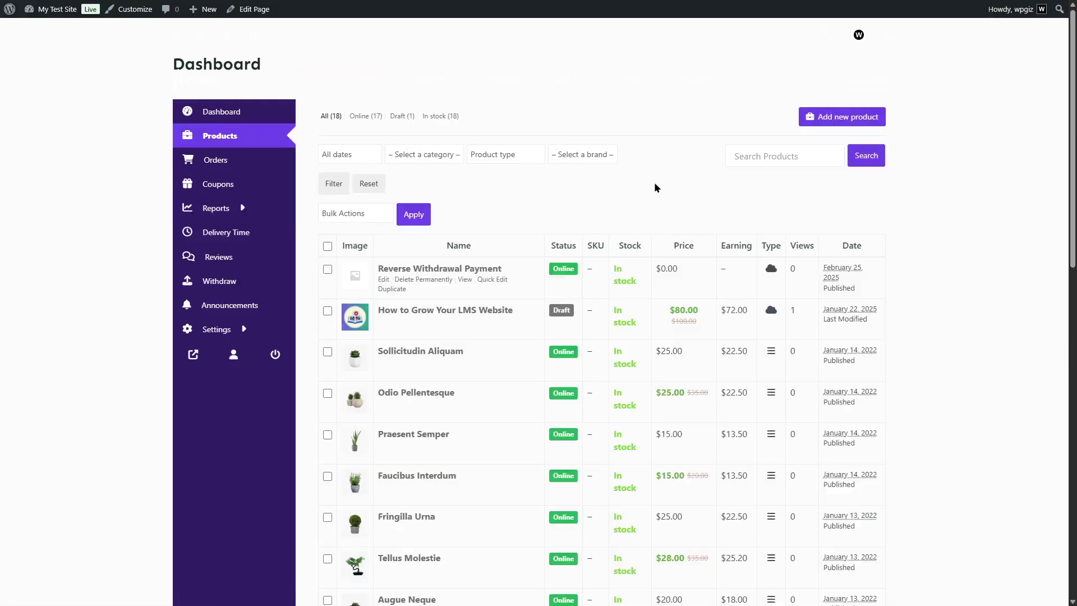
{"action": "scroll", "coordinate": [1072, 160], "scroll_direction": "down", "scroll_amount": 5}
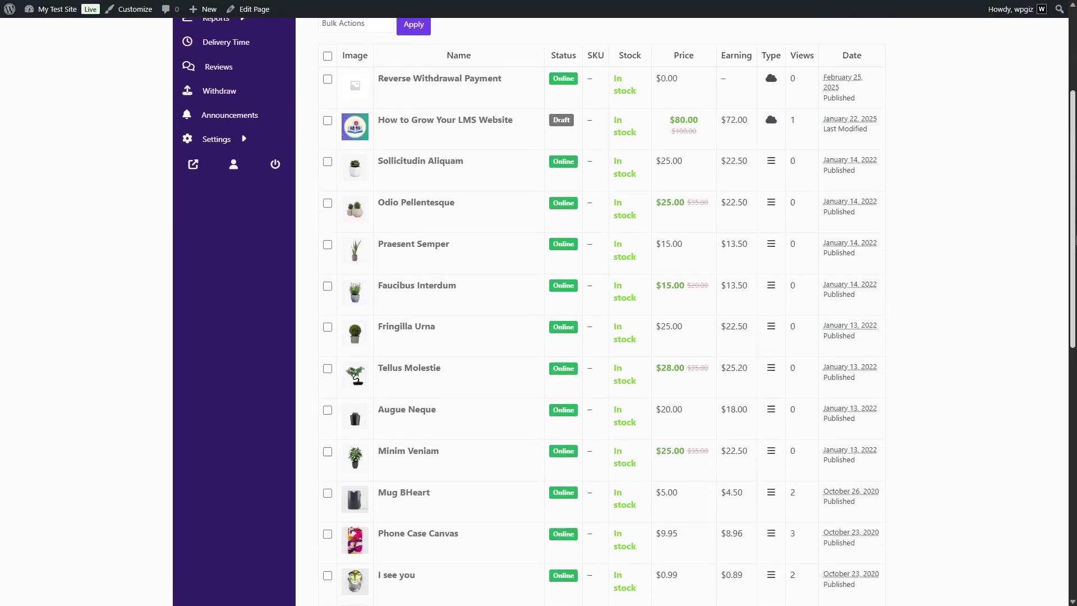
{"action": "scroll", "coordinate": [617, 309], "scroll_direction": "down", "scroll_amount": 2}
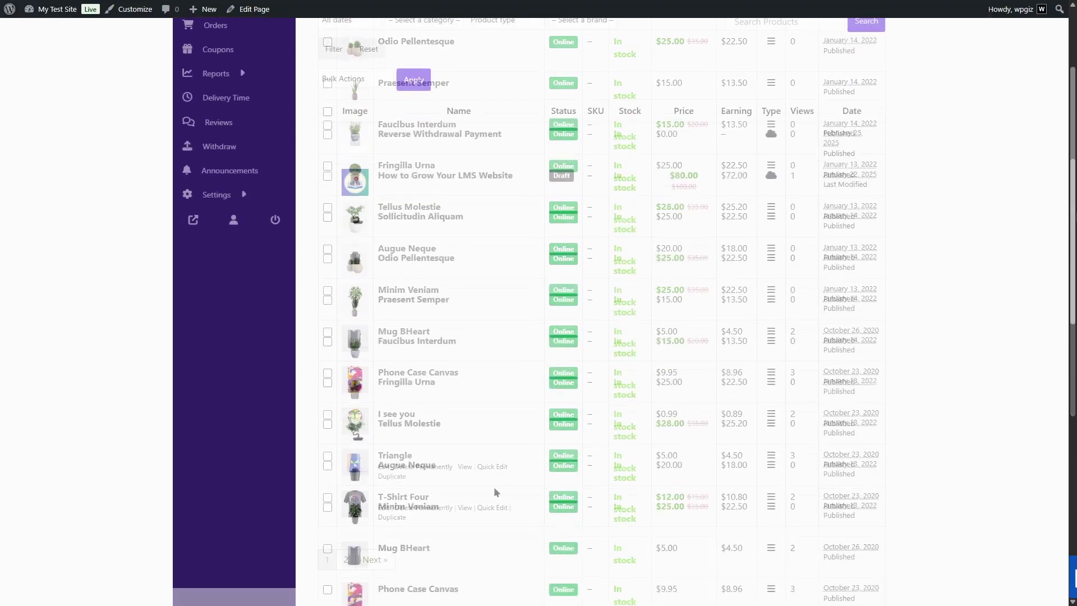
{"action": "scroll", "coordinate": [616, 309], "scroll_direction": "down", "scroll_amount": 3}
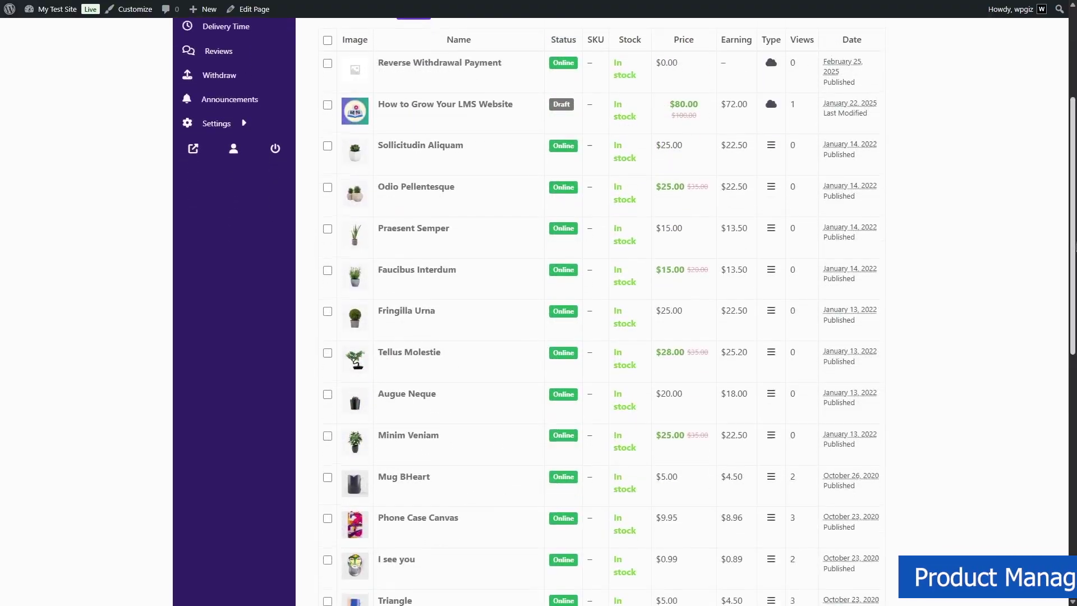
{"action": "scroll", "coordinate": [617, 309], "scroll_direction": "down", "scroll_amount": 1}
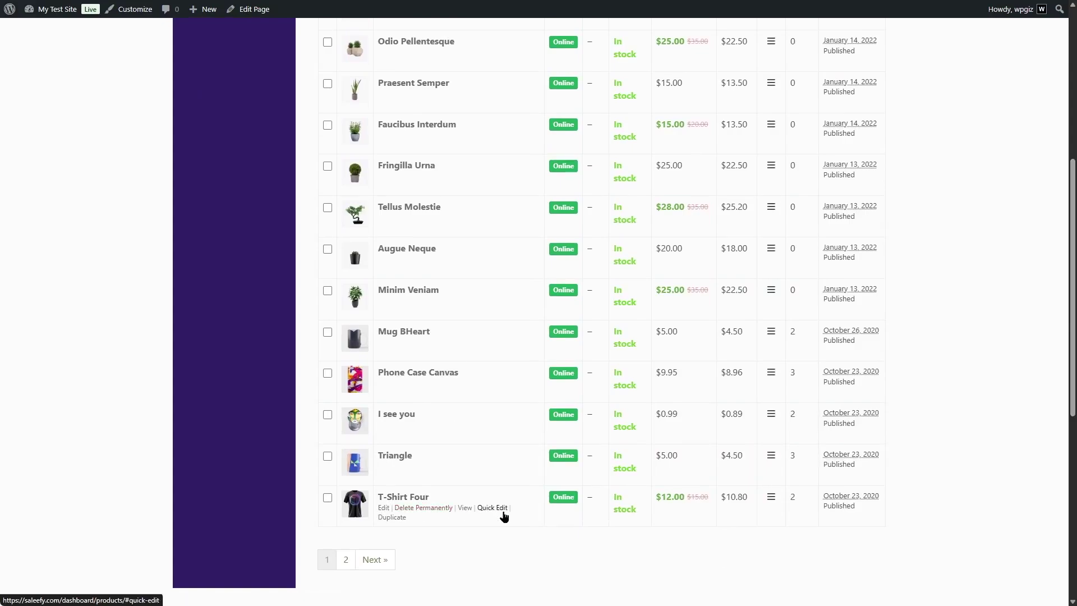
{"action": "left_click", "coordinate": [384, 508]}
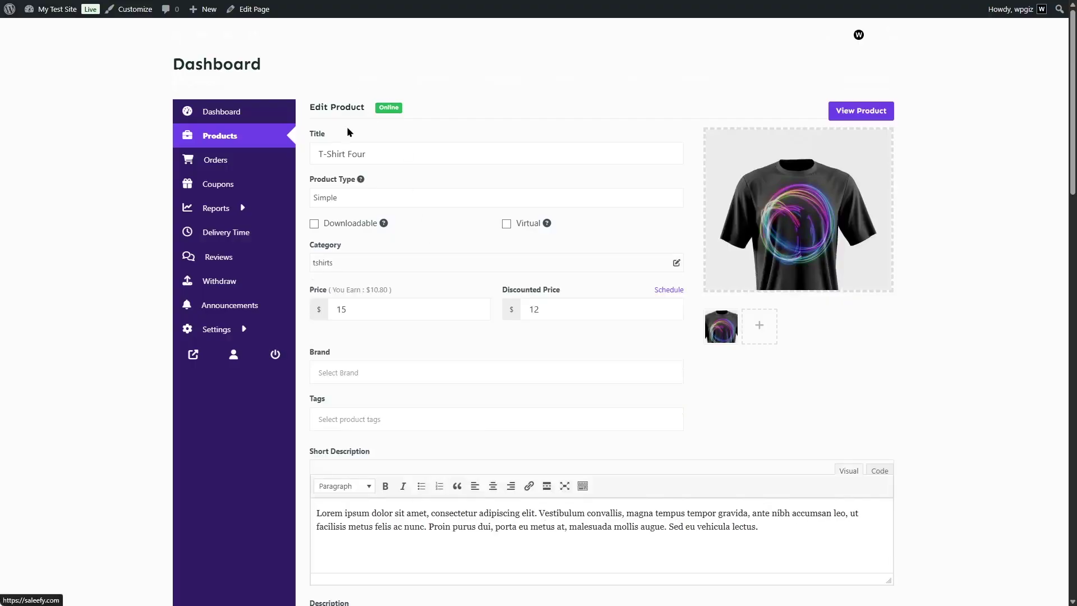
{"action": "left_click", "coordinate": [863, 111]}
{"action": "scroll", "coordinate": [853, 115], "scroll_direction": "down", "scroll_amount": 8}
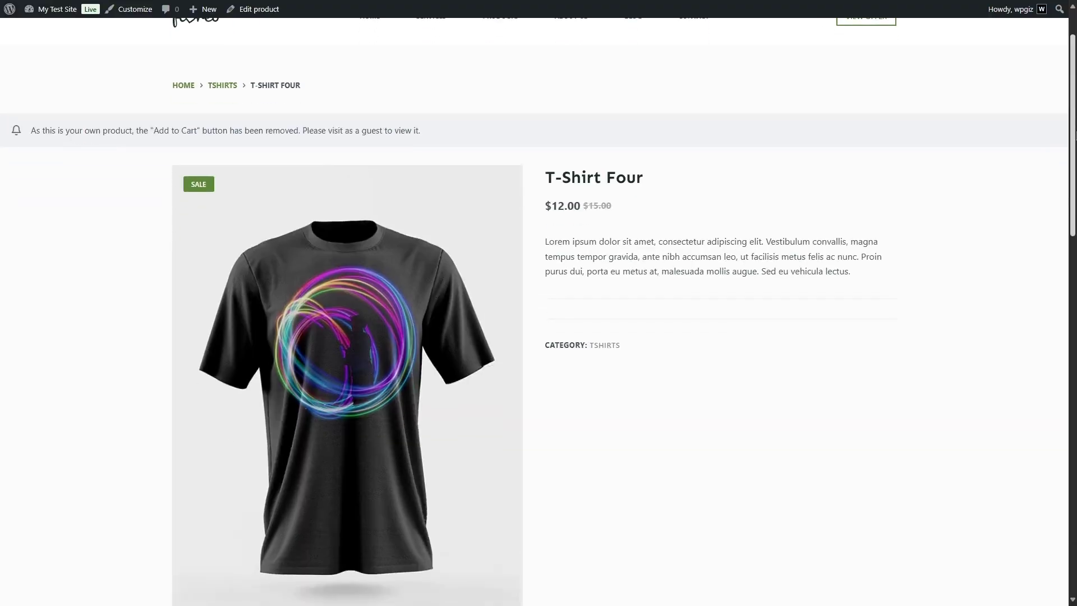
{"action": "scroll", "coordinate": [534, 337], "scroll_direction": "down", "scroll_amount": 8}
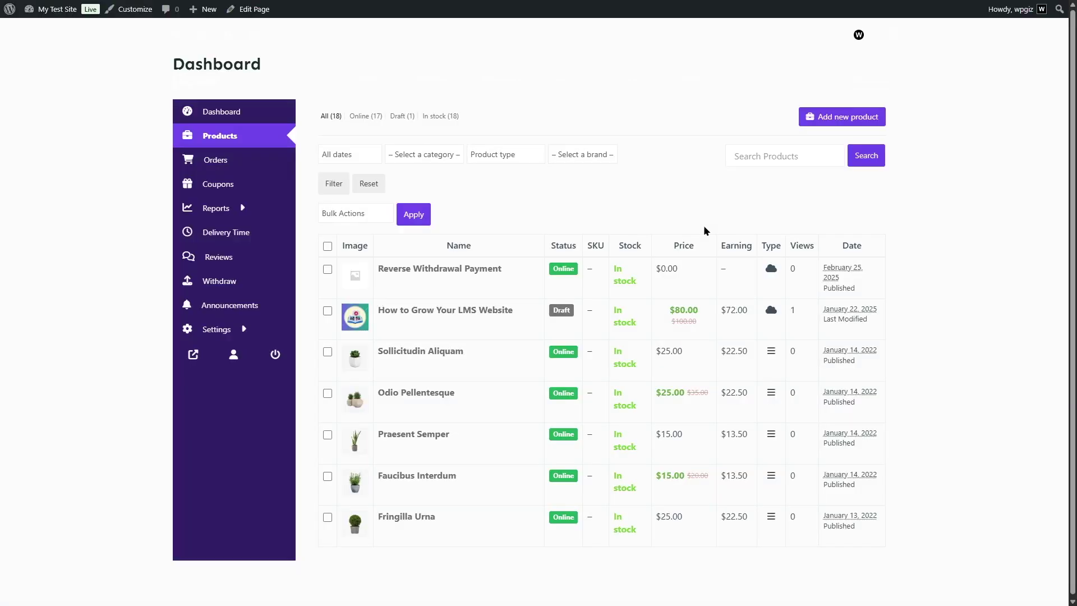
{"action": "scroll", "coordinate": [704, 228], "scroll_direction": "down", "scroll_amount": 1}
{"action": "scroll", "coordinate": [601, 336], "scroll_direction": "down", "scroll_amount": 6}
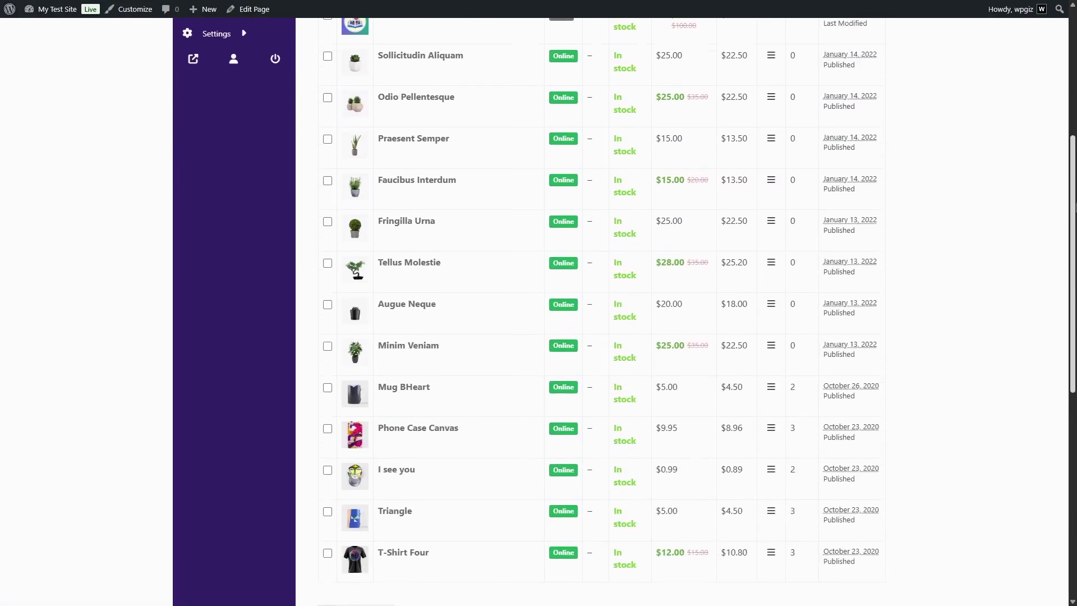
{"action": "scroll", "coordinate": [601, 311], "scroll_direction": "up", "scroll_amount": 3}
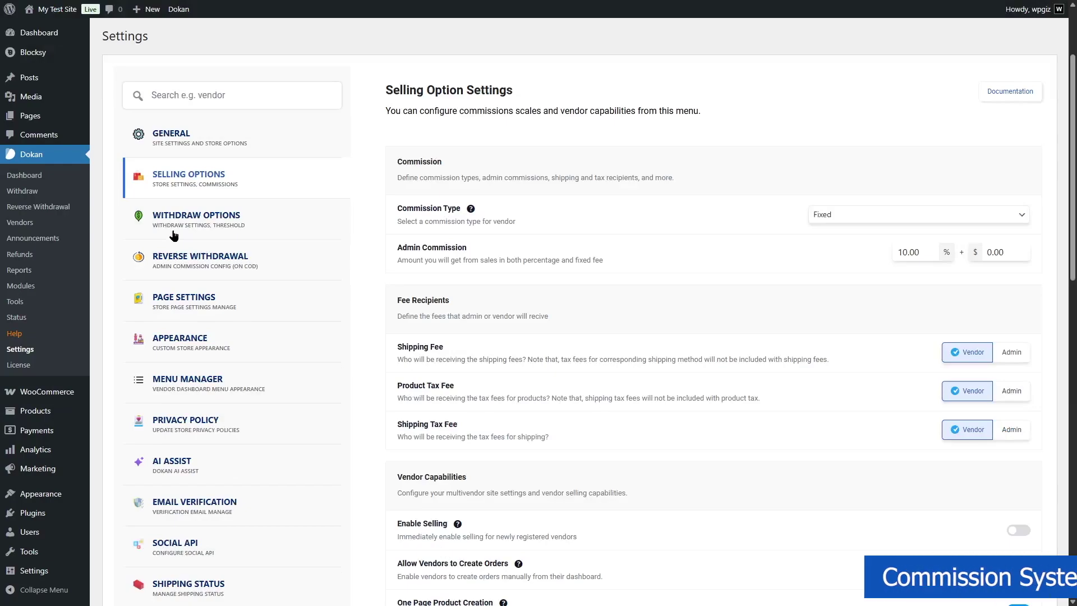
{"action": "left_click", "coordinate": [880, 222]}
{"action": "left_click", "coordinate": [852, 248]}
{"action": "left_click", "coordinate": [854, 221]}
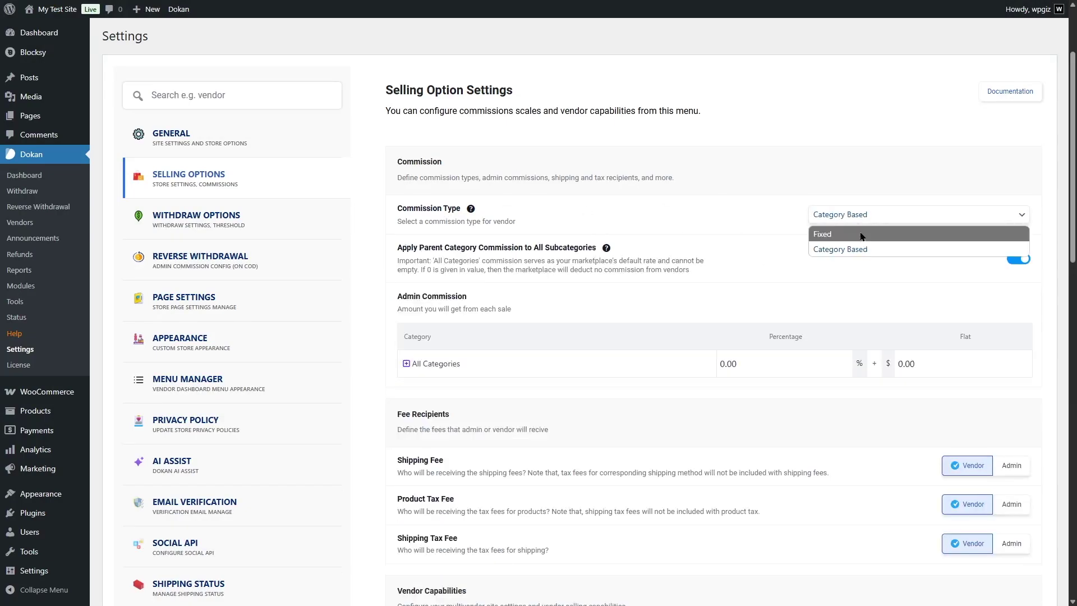
{"action": "left_click", "coordinate": [851, 234]}
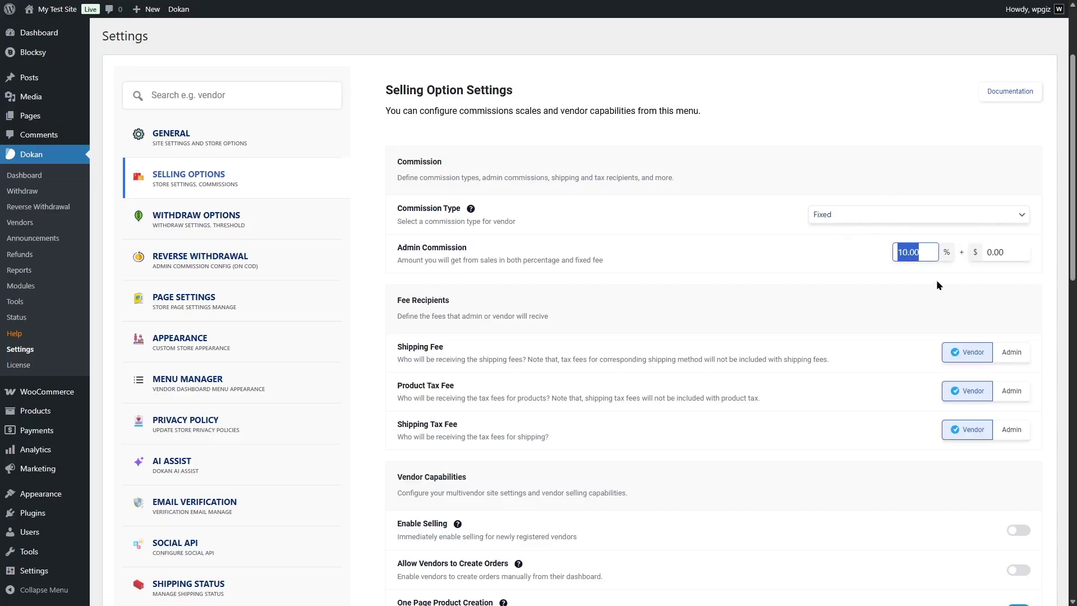
{"action": "left_click_drag", "start_coordinate": [1074, 226], "coordinate": [1073, 253]}
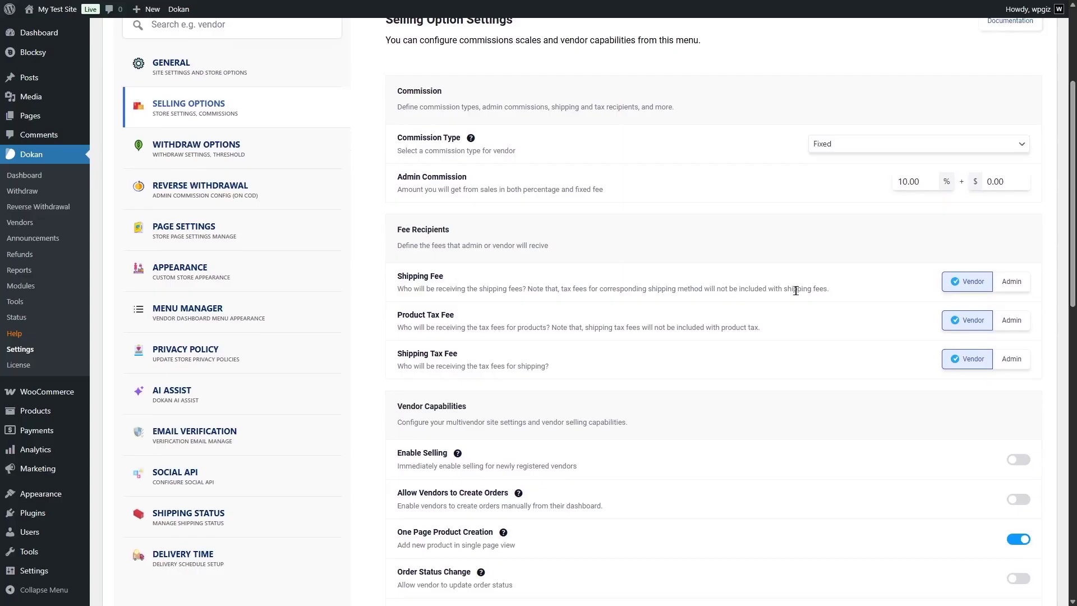
{"action": "left_click", "coordinate": [1075, 361]}
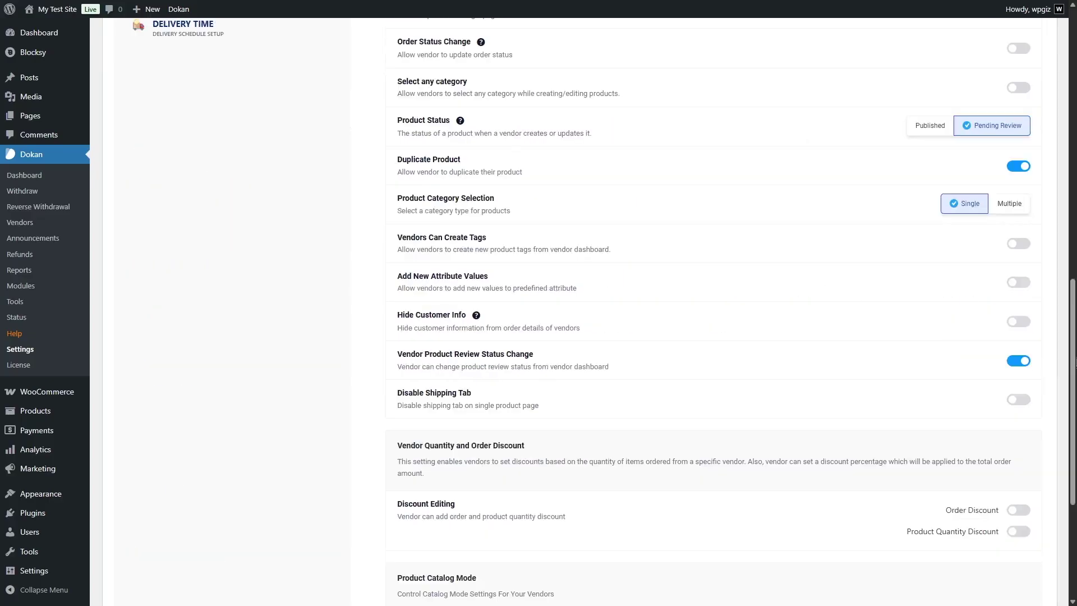
{"action": "left_click_drag", "start_coordinate": [1075, 371], "coordinate": [1075, 444]}
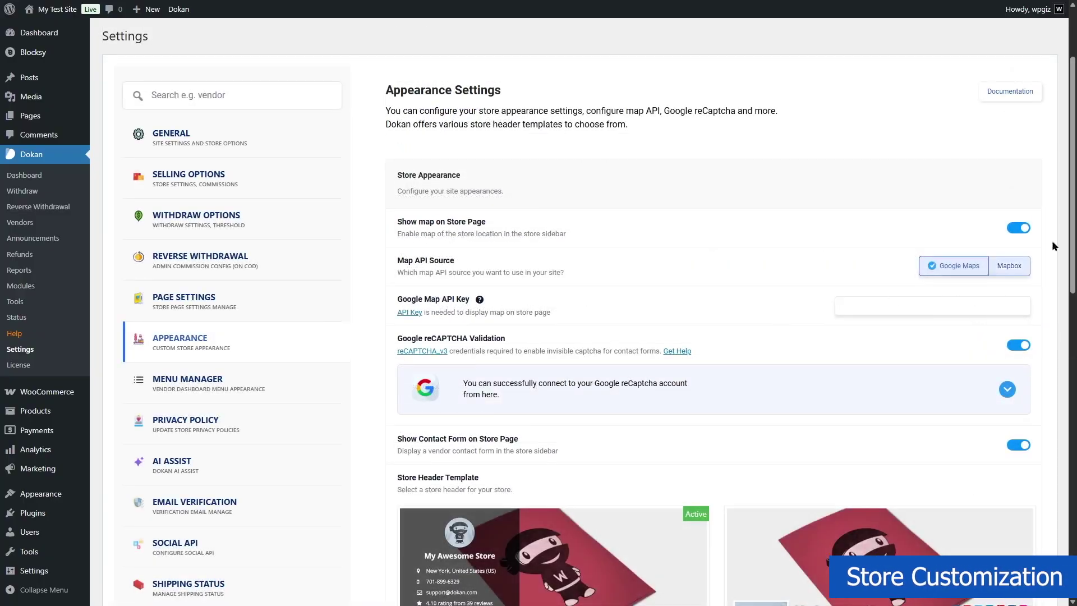
{"action": "left_click_drag", "start_coordinate": [1073, 246], "coordinate": [1073, 500]}
{"action": "scroll", "coordinate": [561, 312], "scroll_direction": "up", "scroll_amount": 12}
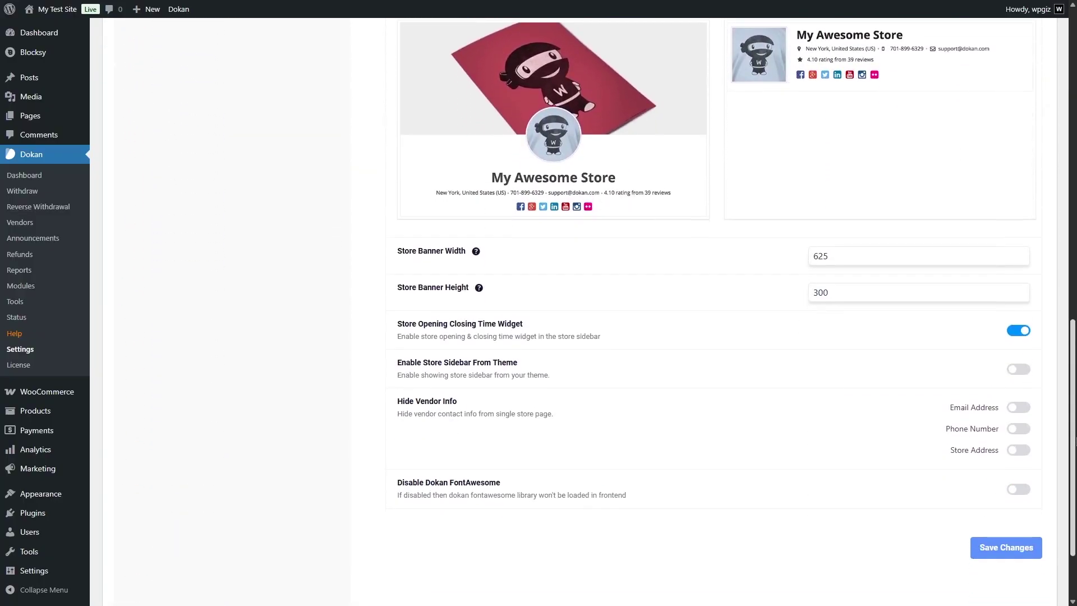
{"action": "scroll", "coordinate": [381, 221], "scroll_direction": "up", "scroll_amount": 1}
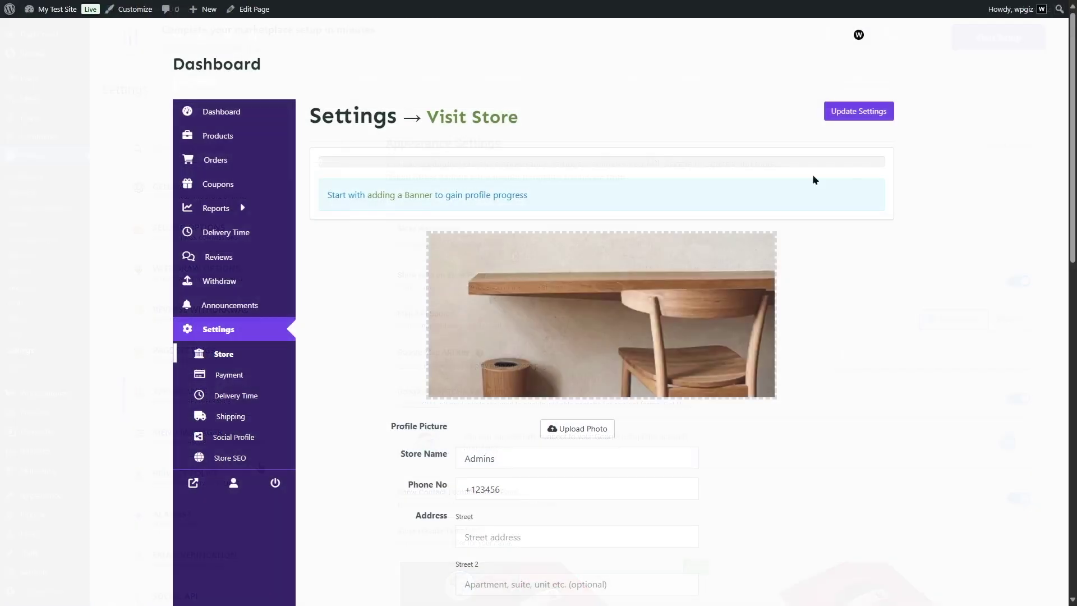
{"action": "scroll", "coordinate": [813, 178], "scroll_direction": "down", "scroll_amount": 1}
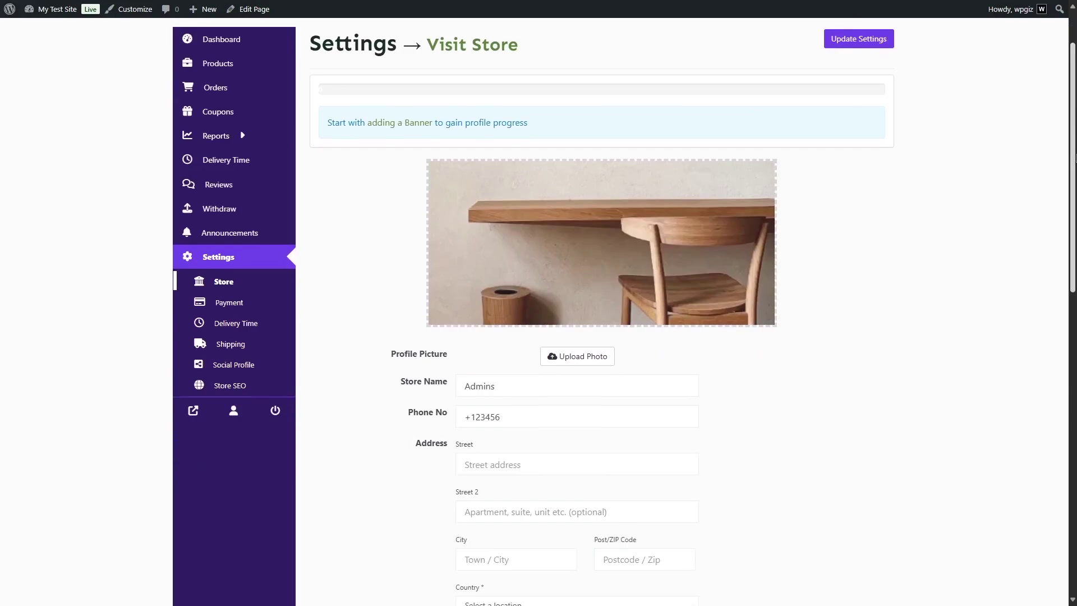
{"action": "scroll", "coordinate": [412, 124], "scroll_direction": "up", "scroll_amount": 1}
{"action": "scroll", "coordinate": [426, 190], "scroll_direction": "down", "scroll_amount": 3}
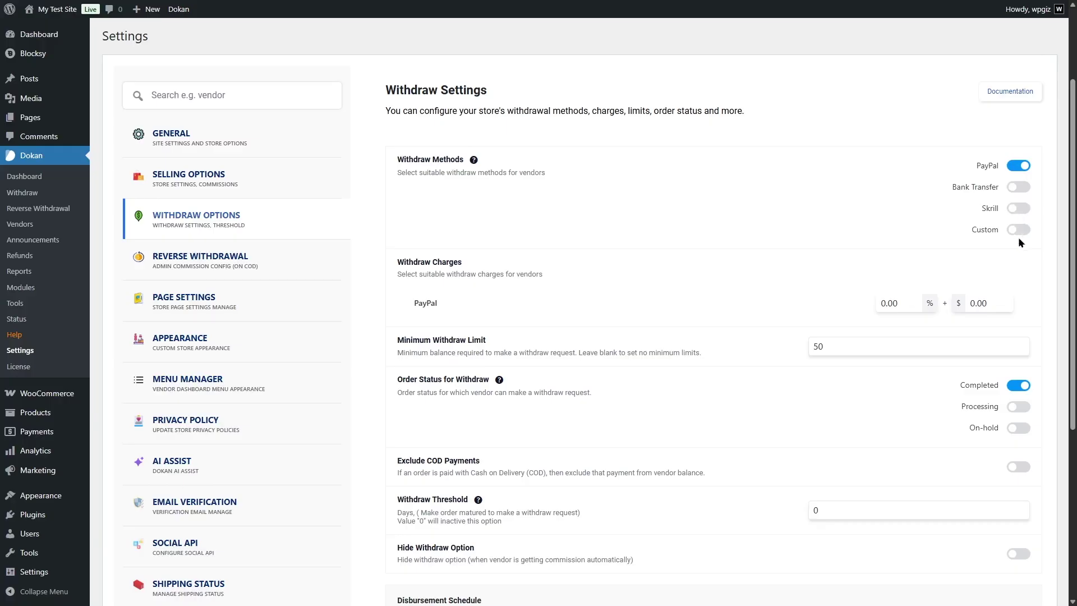
Choose Direct to PayPal as the vendor's payment method for withdrawals
{"action": "scroll", "coordinate": [1074, 147], "scroll_direction": "down", "scroll_amount": 1}
{"action": "left_click_drag", "start_coordinate": [1074, 147], "coordinate": [1074, 116]}
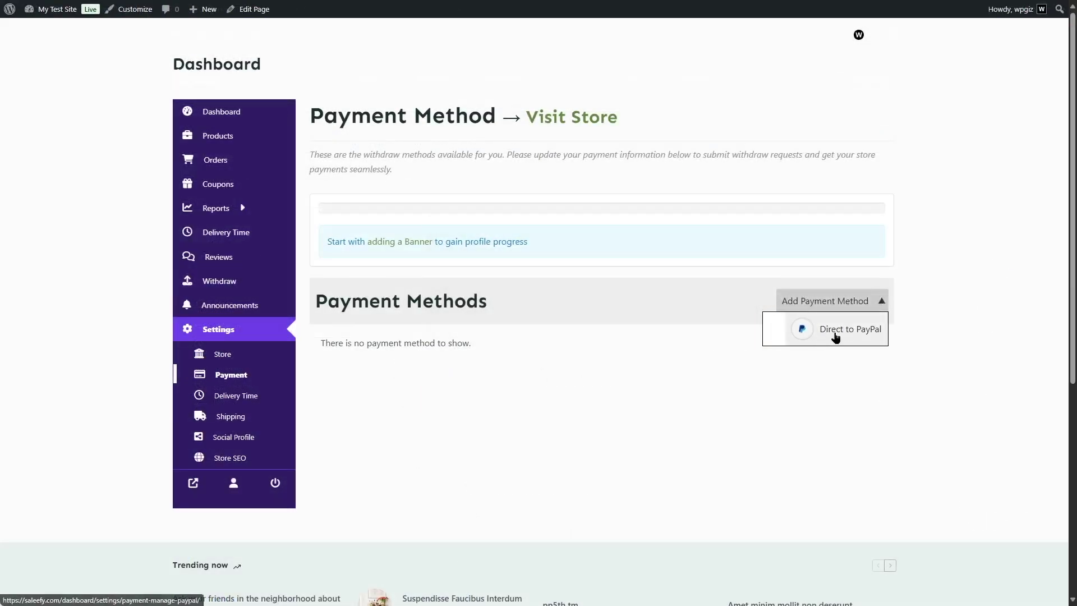
{"action": "left_click", "coordinate": [825, 336]}
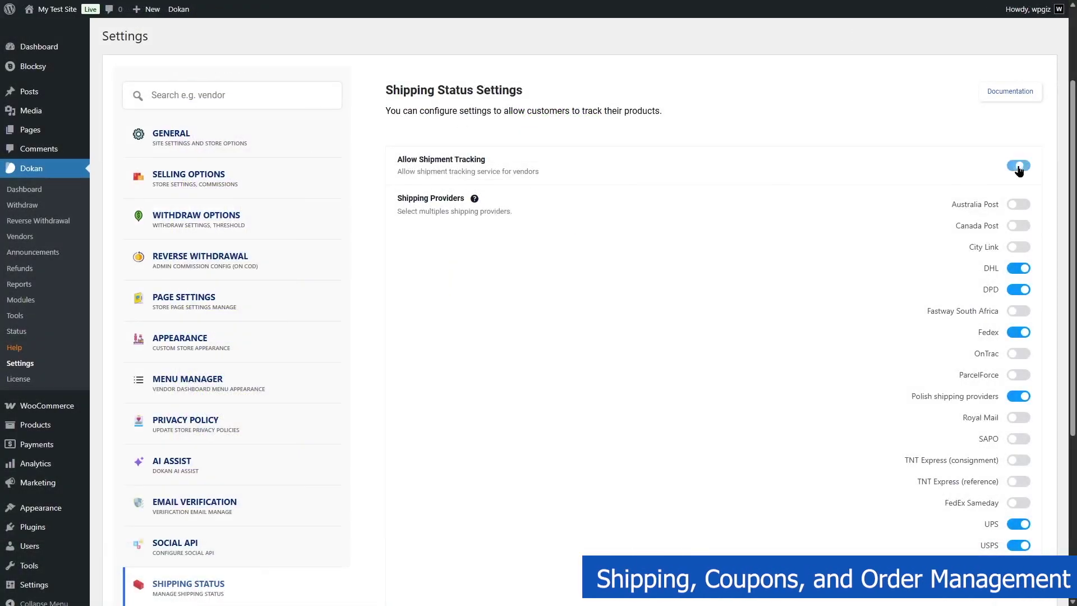
Toggle Allow Shipment Tracking on and off, then check the shipping policy processing time choices
{"action": "left_click", "coordinate": [1018, 165]}
{"action": "left_click", "coordinate": [1019, 165]}
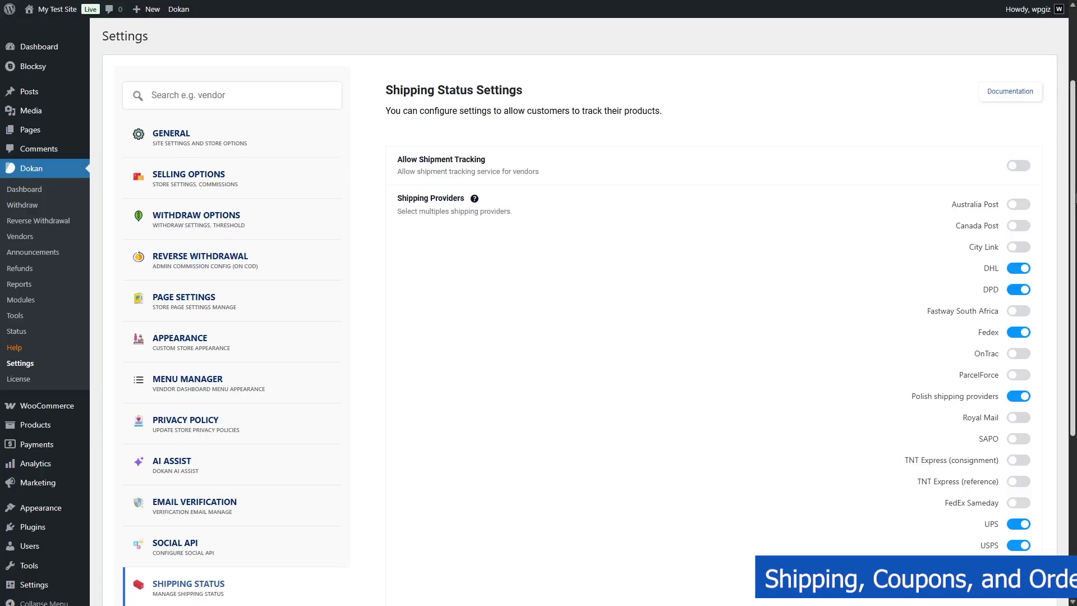
{"action": "scroll", "coordinate": [459, 193], "scroll_direction": "down", "scroll_amount": 4}
{"action": "scroll", "coordinate": [1019, 346], "scroll_direction": "down", "scroll_amount": 1}
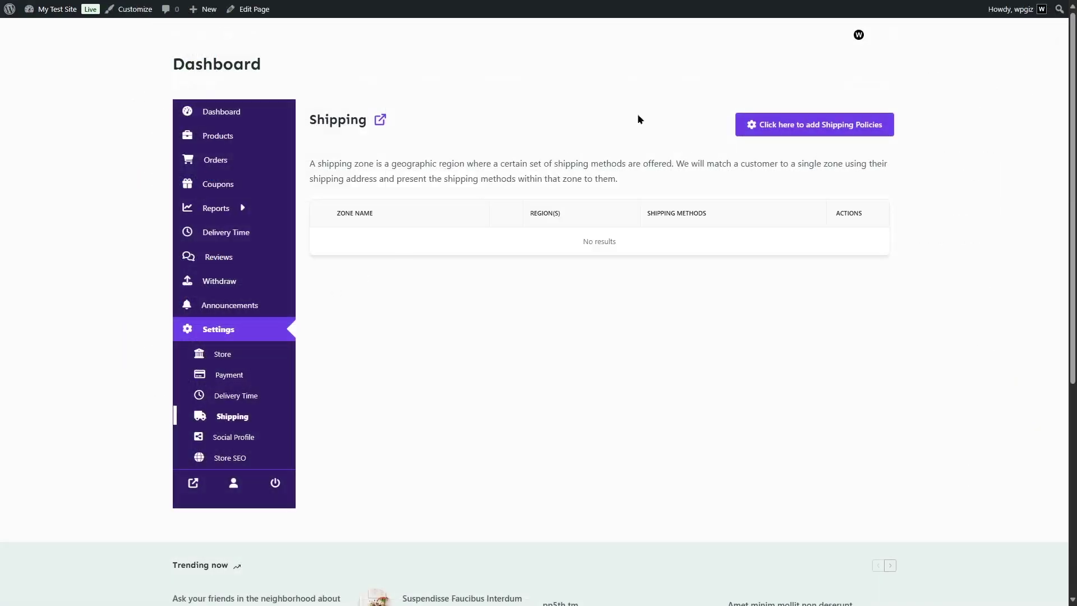
{"action": "left_click", "coordinate": [808, 126]}
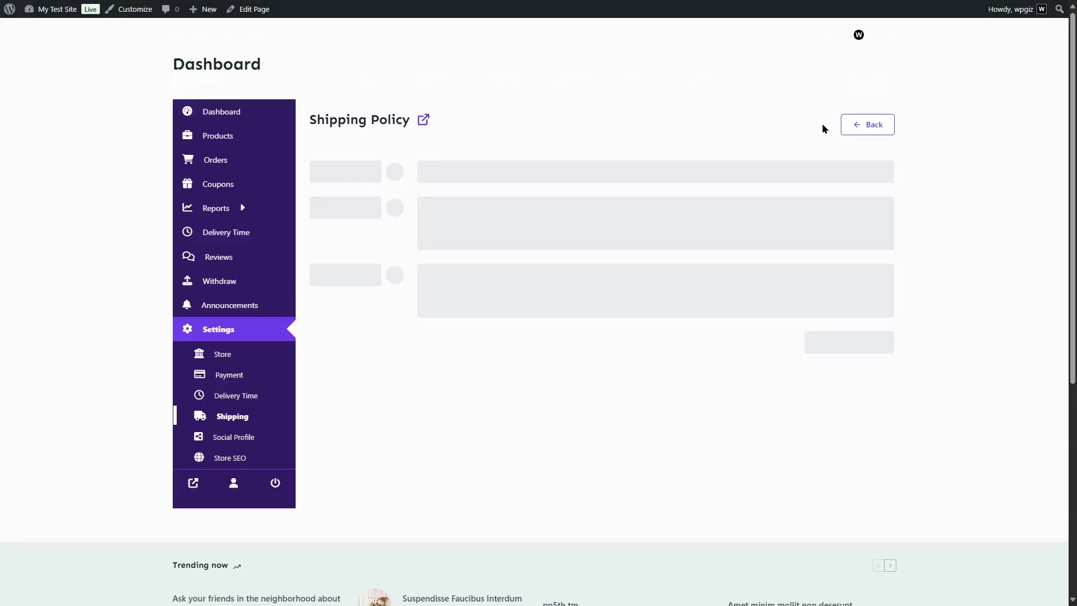
{"action": "left_click", "coordinate": [616, 233]}
Go to the vendor's Coupons list and start a new coupon
{"action": "left_click", "coordinate": [264, 184]}
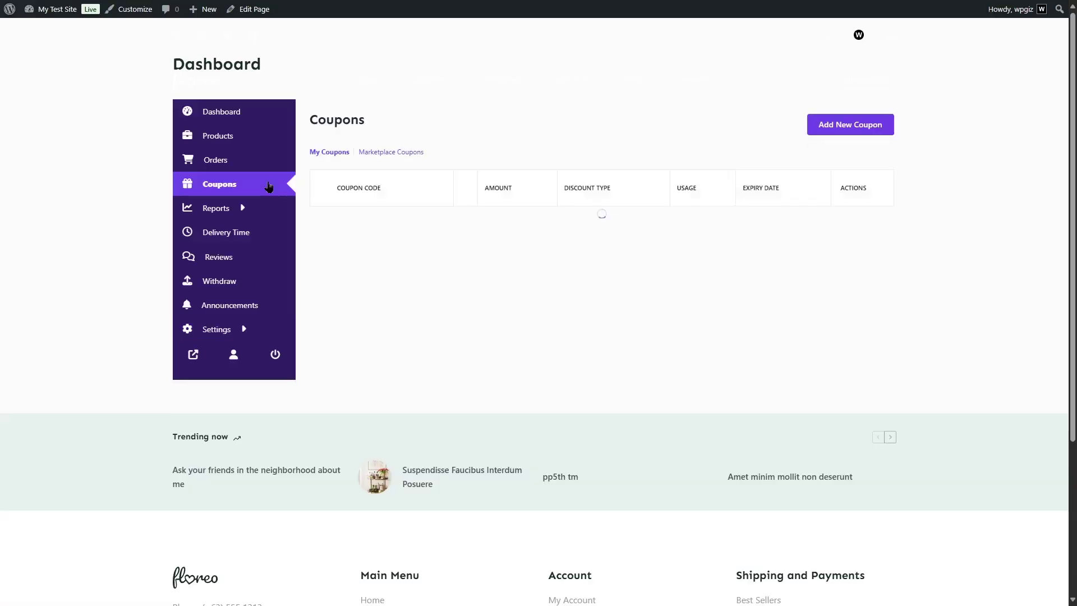
{"action": "mouse_move", "coordinate": [245, 201]}
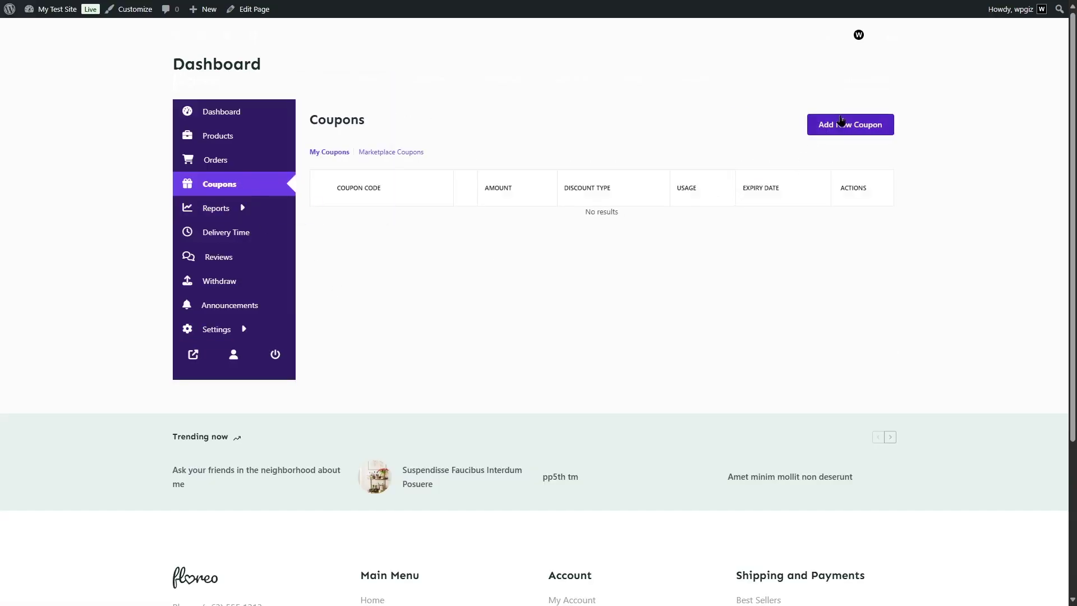
{"action": "left_click", "coordinate": [838, 125]}
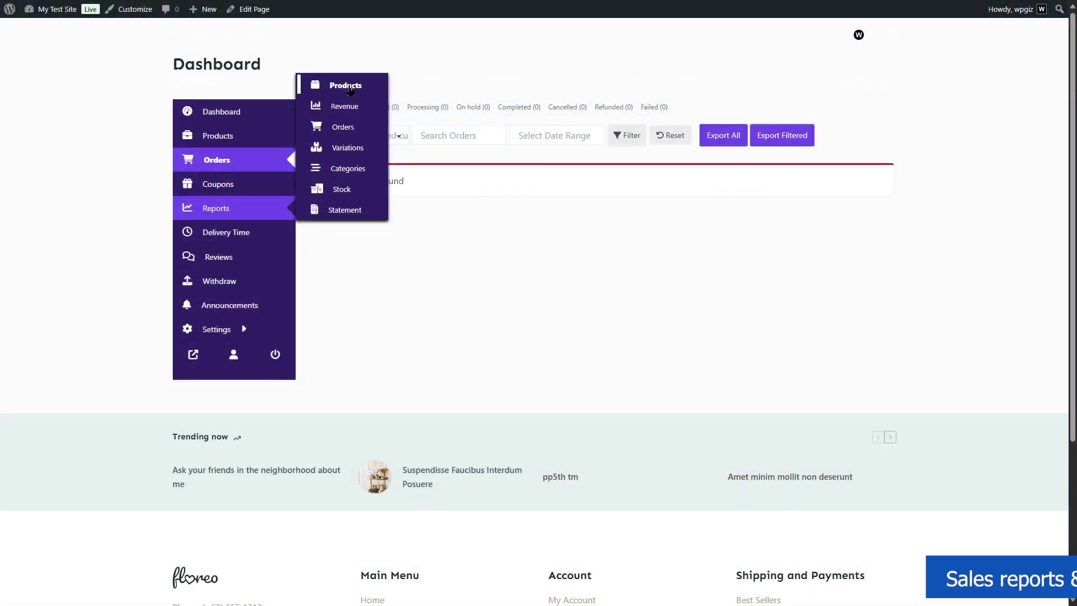
Review the vendor's Products and Revenue sales reports
{"action": "left_click", "coordinate": [347, 87]}
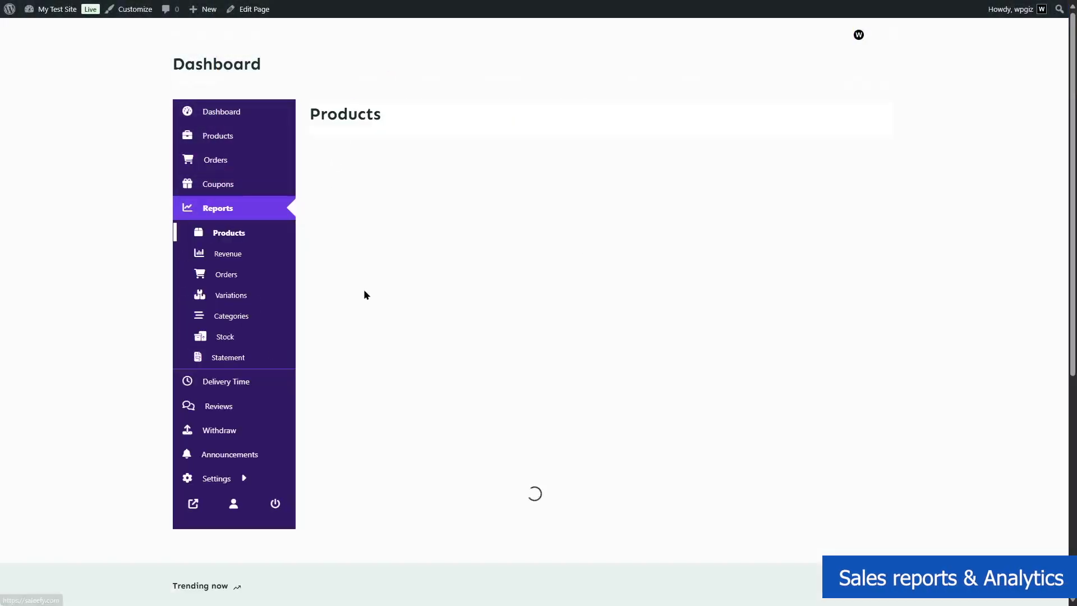
{"action": "scroll", "coordinate": [272, 232], "scroll_direction": "down", "scroll_amount": 1}
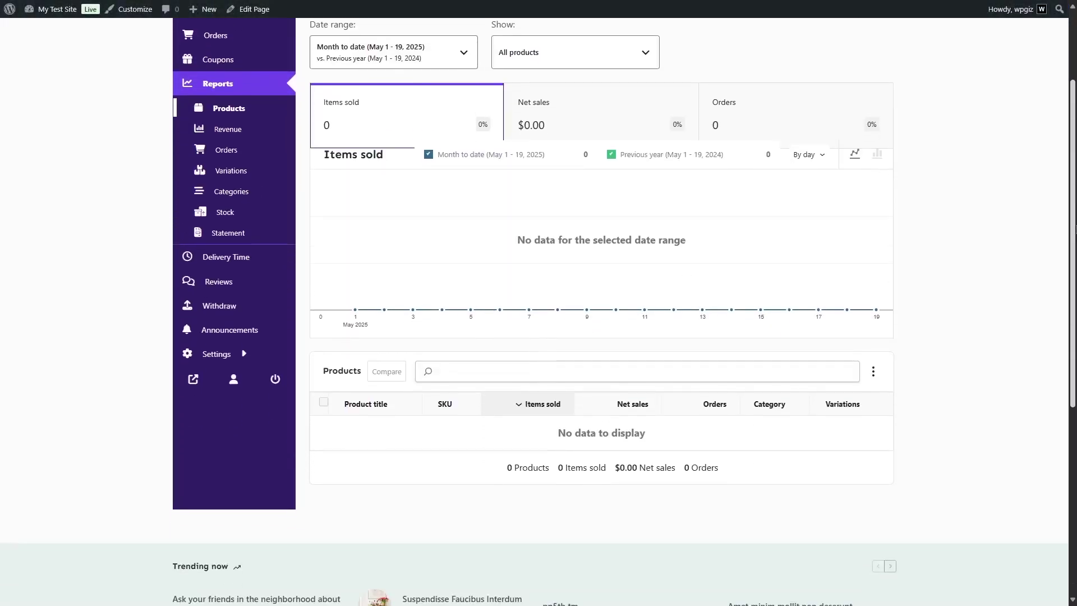
{"action": "scroll", "coordinate": [752, 157], "scroll_direction": "up", "scroll_amount": 1}
{"action": "left_click", "coordinate": [217, 257]}
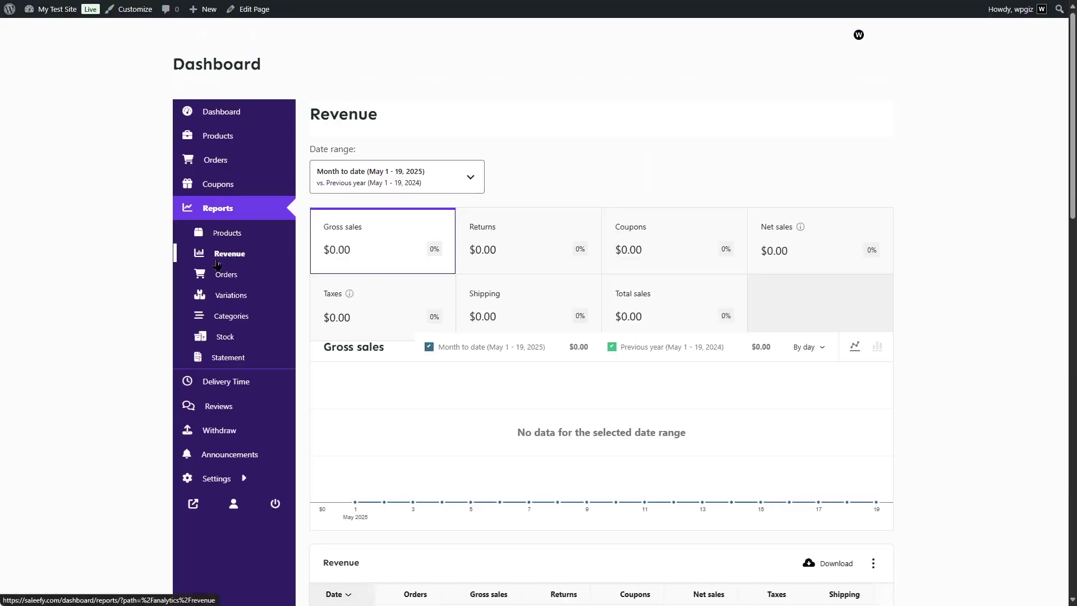
{"action": "scroll", "coordinate": [872, 187], "scroll_direction": "down", "scroll_amount": 3}
{"action": "left_click_drag", "start_coordinate": [1075, 193], "coordinate": [1075, 381]}
{"action": "scroll", "coordinate": [865, 112], "scroll_direction": "up", "scroll_amount": 13}
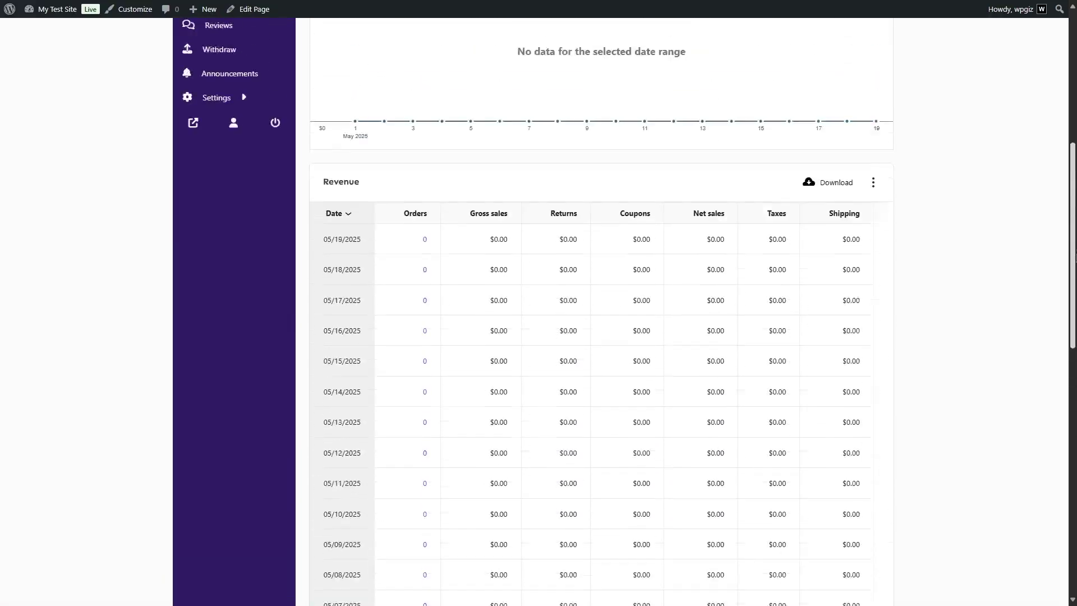
Check the Orders, Variations and Categories reports, then go to the admin Dokan Modules list
{"action": "left_click", "coordinate": [227, 274]}
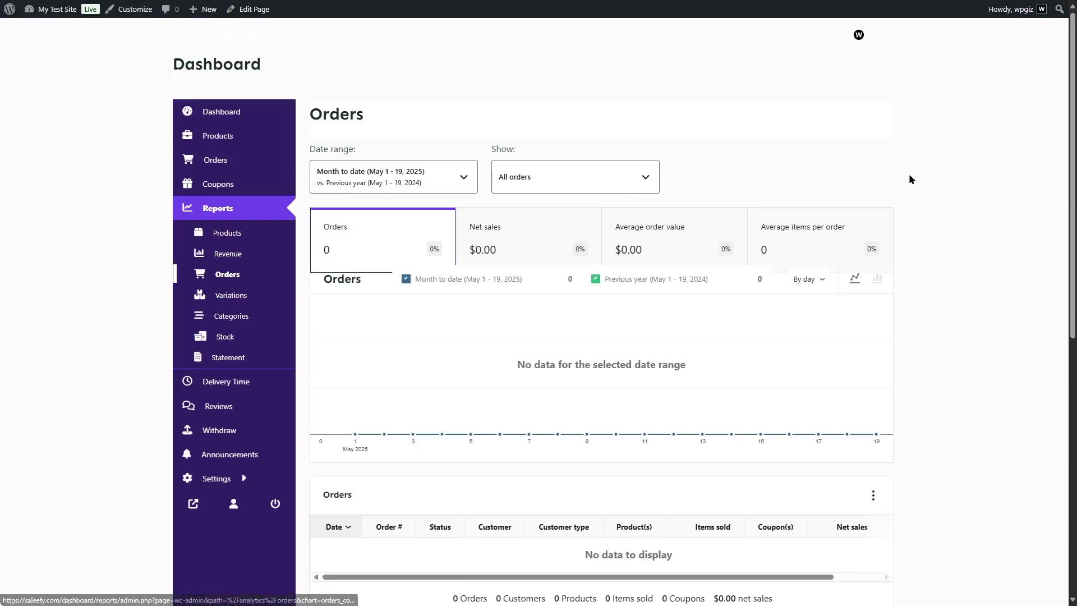
{"action": "scroll", "coordinate": [908, 176], "scroll_direction": "down", "scroll_amount": 3}
{"action": "scroll", "coordinate": [909, 176], "scroll_direction": "up", "scroll_amount": 2}
{"action": "scroll", "coordinate": [908, 175], "scroll_direction": "up", "scroll_amount": 1}
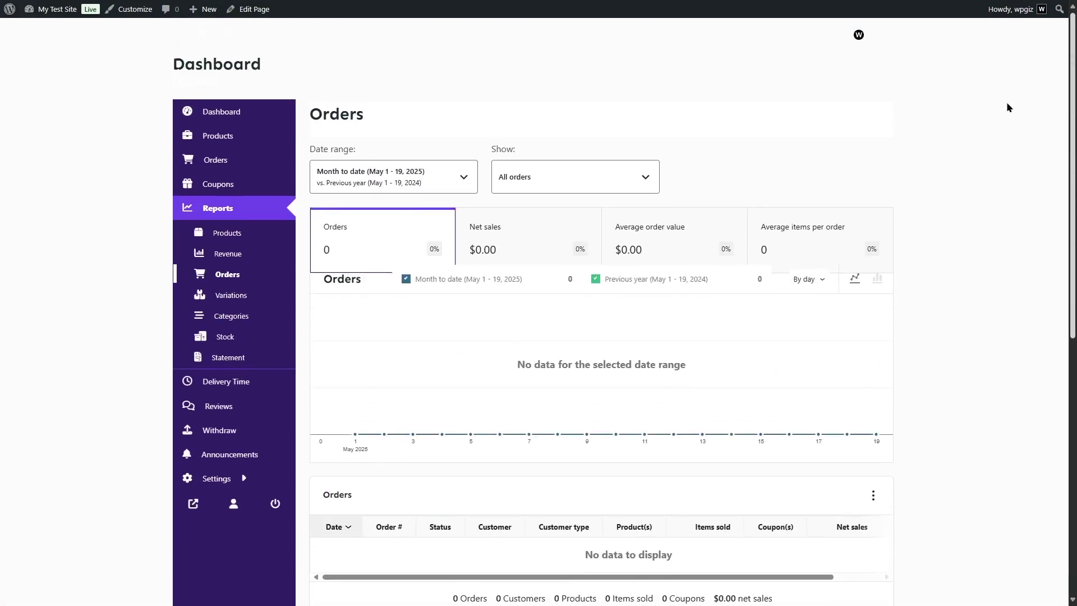
{"action": "left_click", "coordinate": [272, 295]}
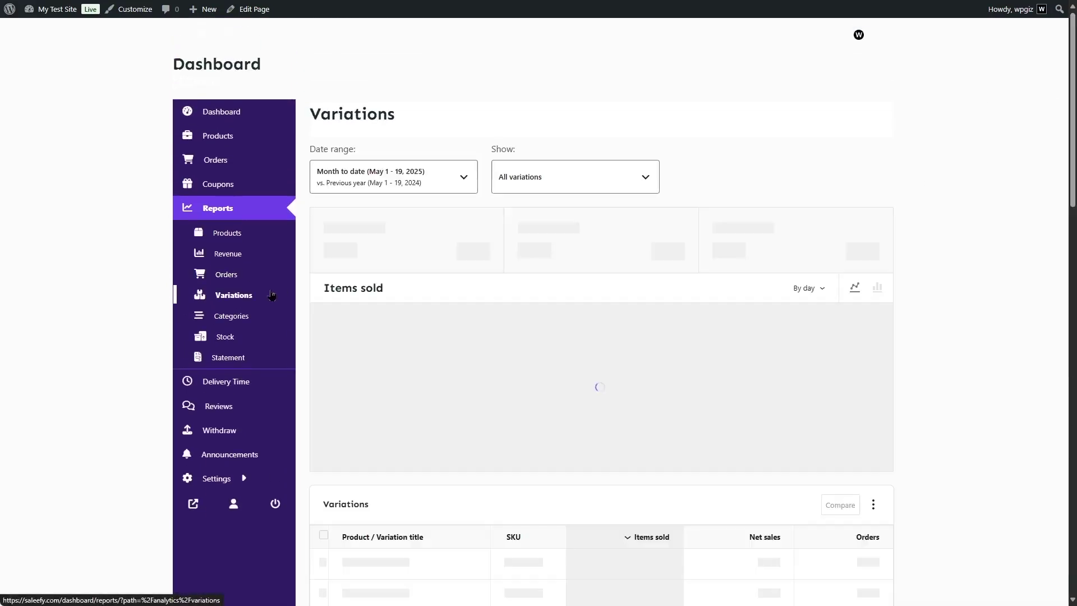
{"action": "scroll", "coordinate": [271, 295], "scroll_direction": "down", "scroll_amount": 5}
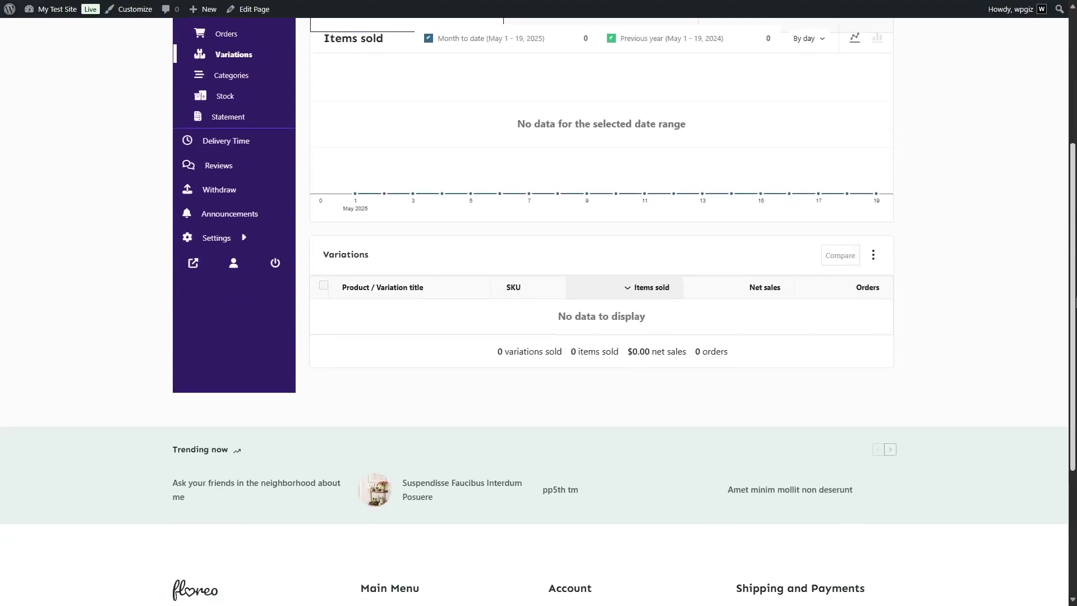
{"action": "scroll", "coordinate": [475, 292], "scroll_direction": "up", "scroll_amount": 4}
{"action": "left_click", "coordinate": [231, 302]}
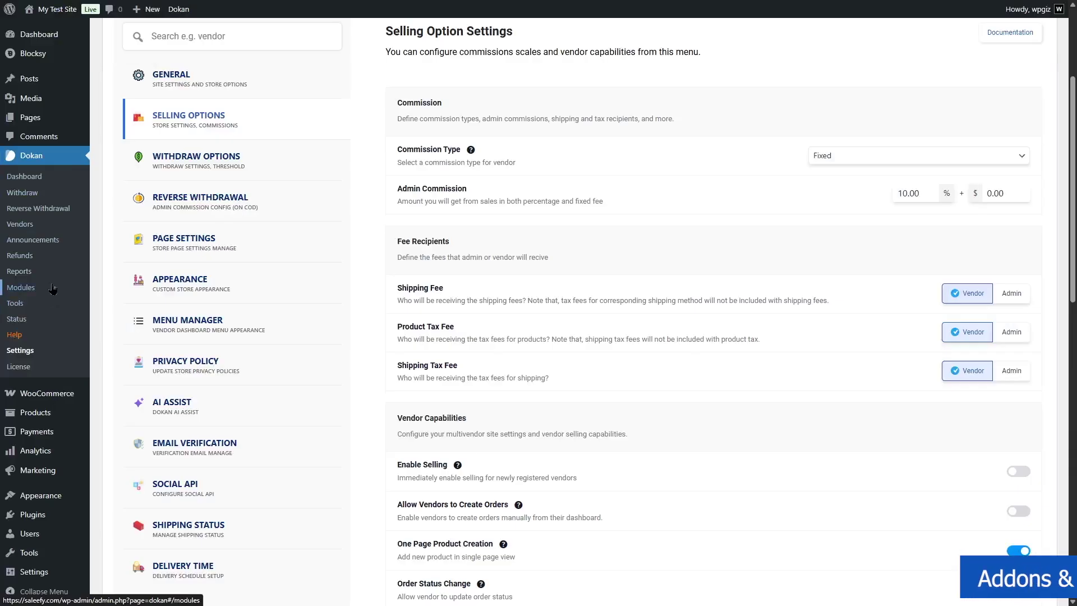
{"action": "left_click", "coordinate": [52, 287]}
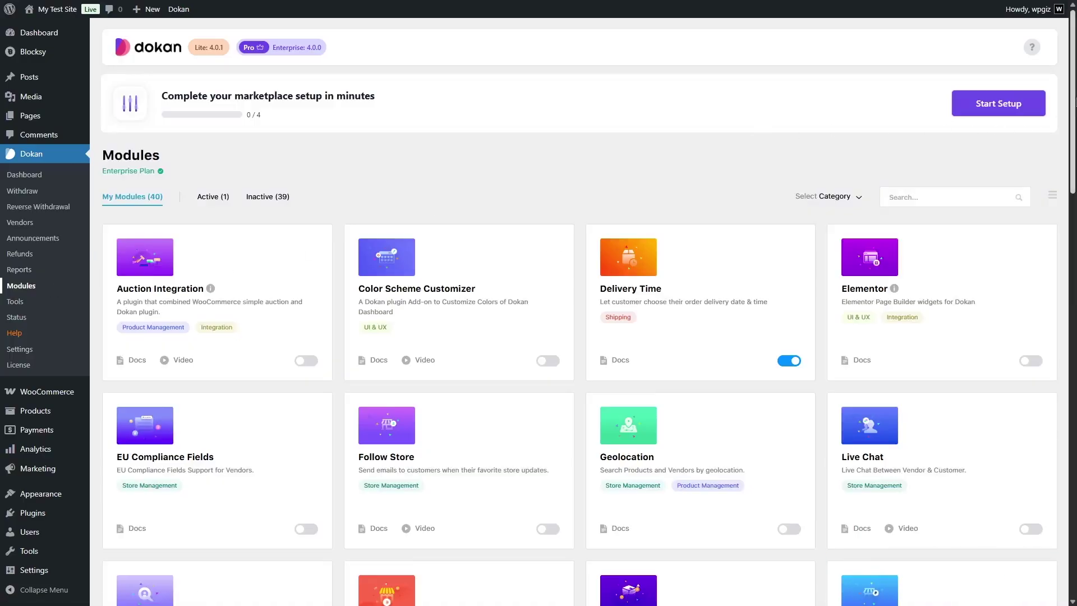
Scroll down the Modules page past the Live Search, MangoPay, Printful and Product Q&A cards
{"action": "left_click_drag", "start_coordinate": [1074, 101], "coordinate": [1074, 167]}
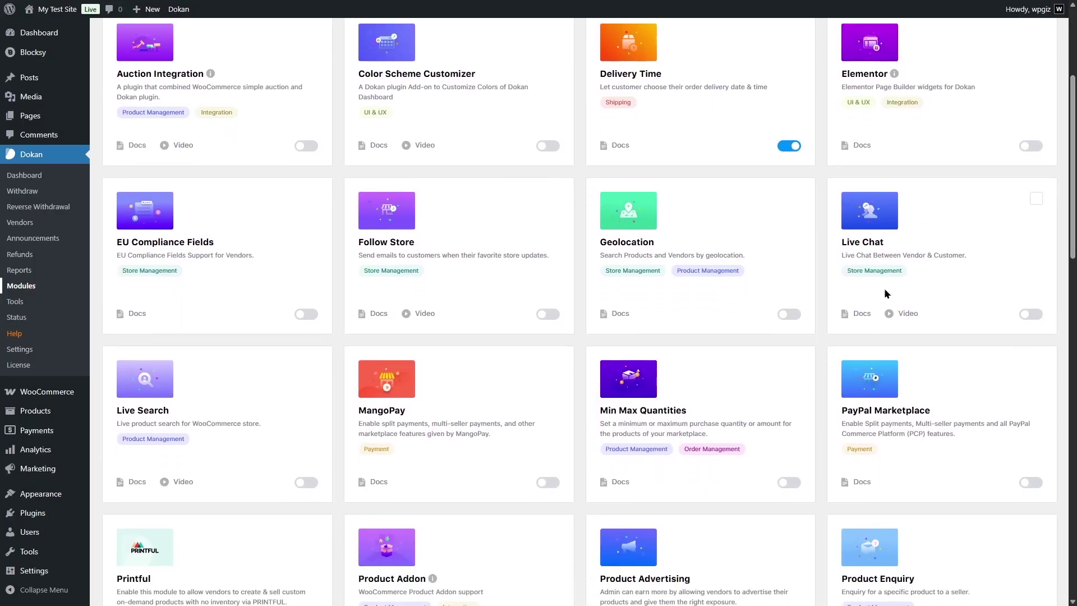
{"action": "left_click_drag", "start_coordinate": [1074, 203], "coordinate": [1074, 253]}
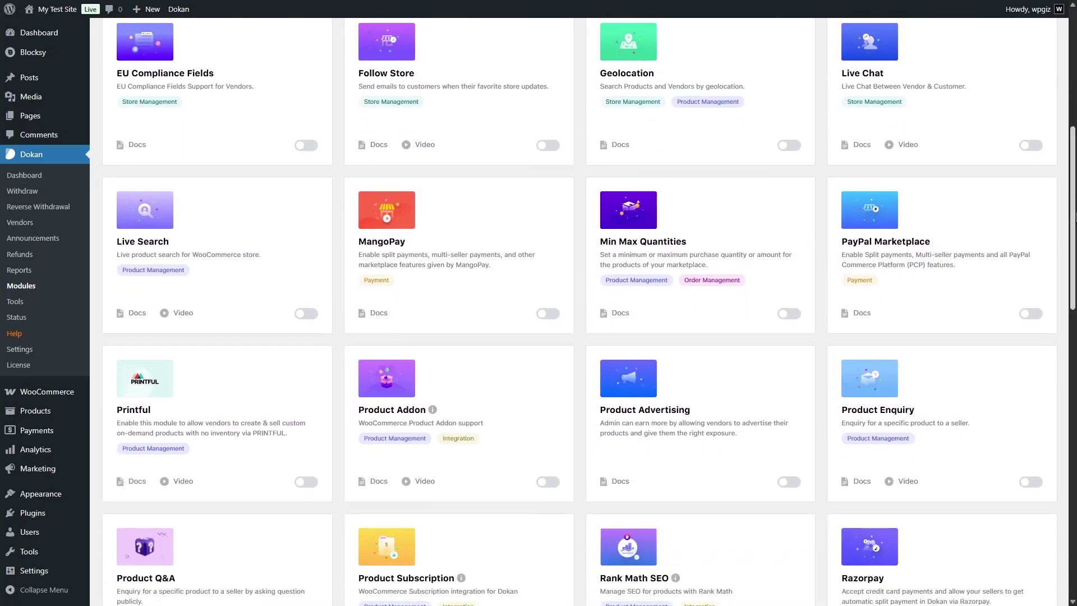
{"action": "left_click_drag", "start_coordinate": [1074, 213], "coordinate": [1069, 505]}
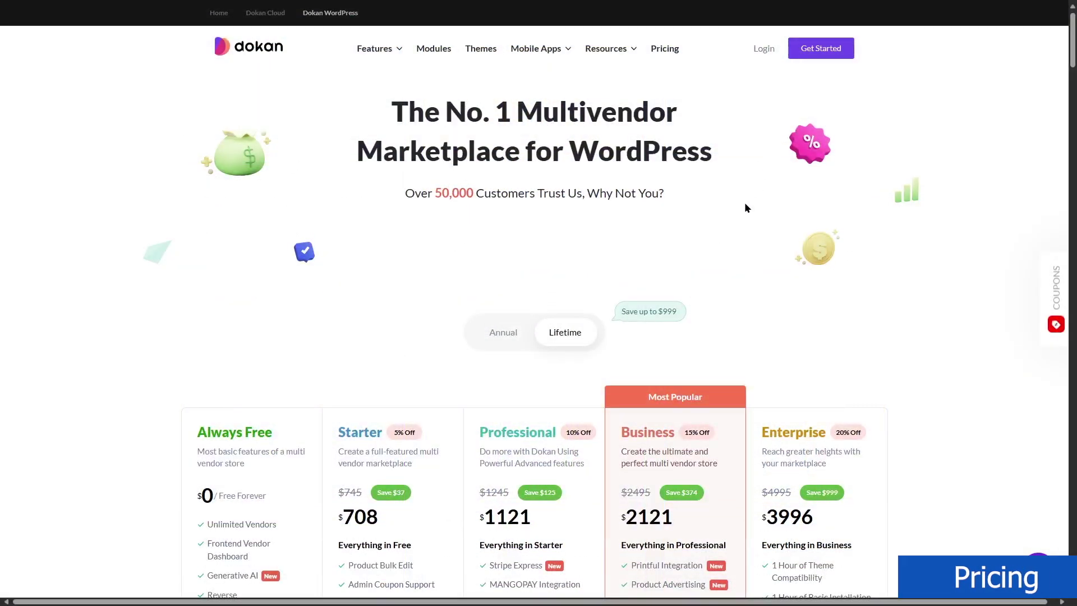
Set the pricing toggle to Annual to show the $149, $249, $499 and $999 yearly plans
{"action": "scroll", "coordinate": [501, 258], "scroll_direction": "down", "scroll_amount": 2}
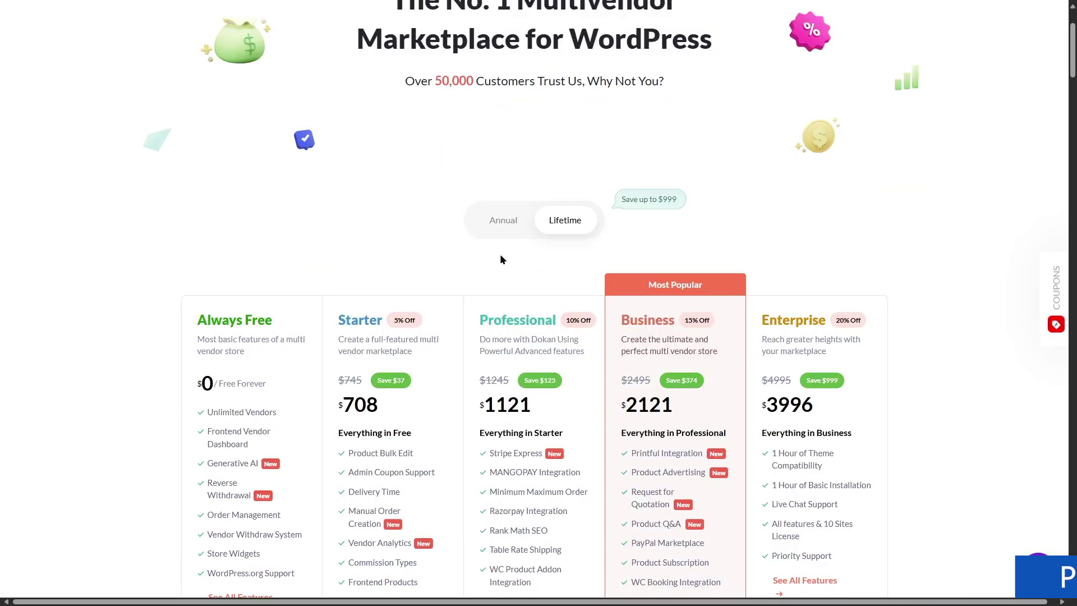
{"action": "left_click", "coordinate": [500, 221]}
{"action": "left_click", "coordinate": [570, 224]}
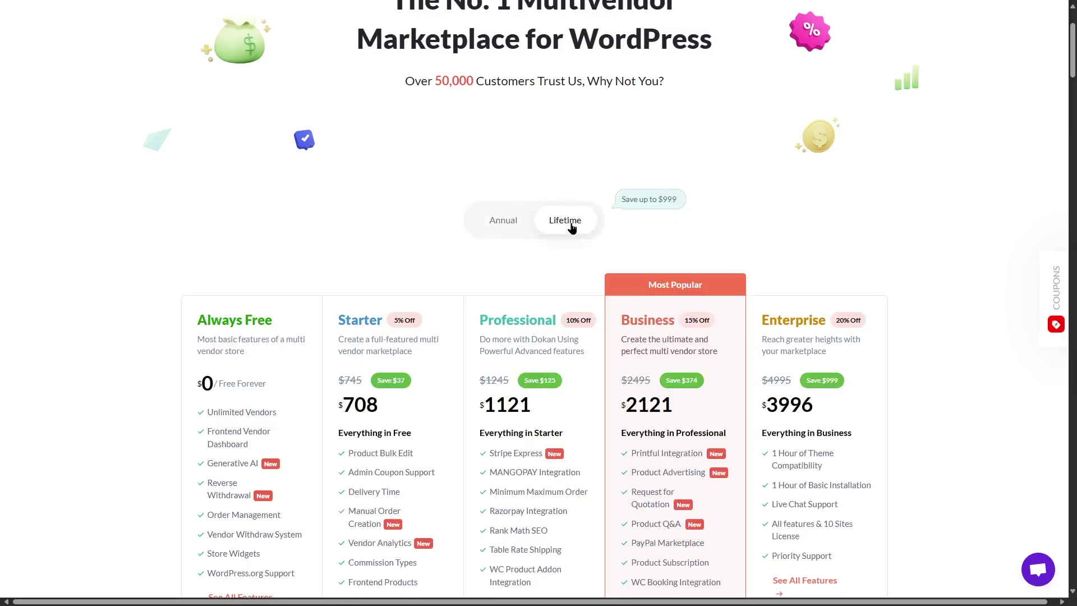
{"action": "left_click", "coordinate": [506, 224]}
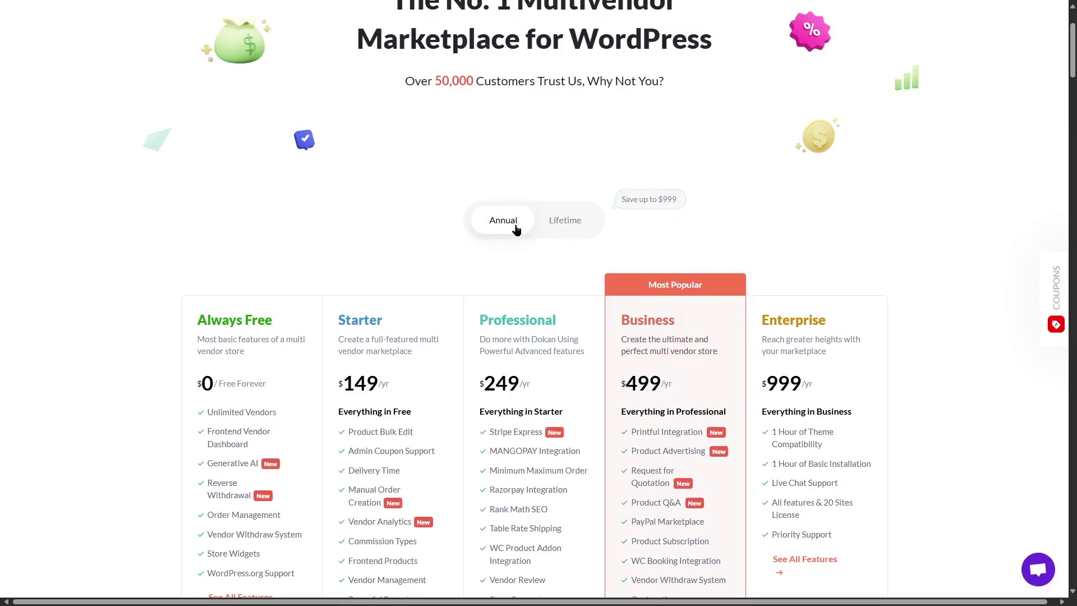
{"action": "scroll", "coordinate": [513, 227], "scroll_direction": "down", "scroll_amount": 2}
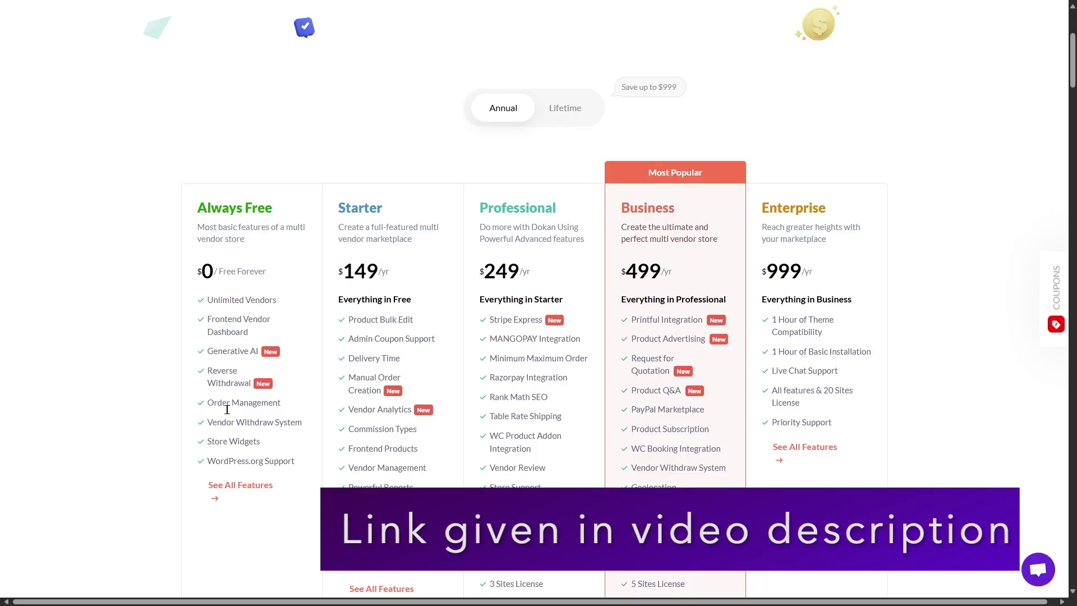
{"action": "scroll", "coordinate": [213, 432], "scroll_direction": "down", "scroll_amount": 1}
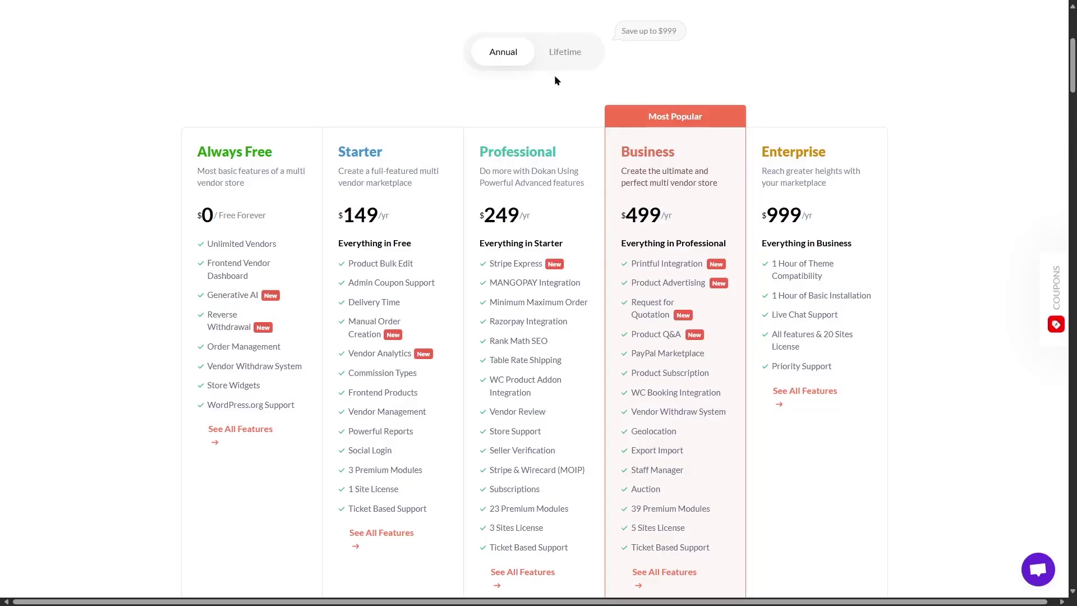
Switch pricing to the Lifetime plans, review them, then go to the Premium Dokan Modules page
{"action": "left_click", "coordinate": [558, 54]}
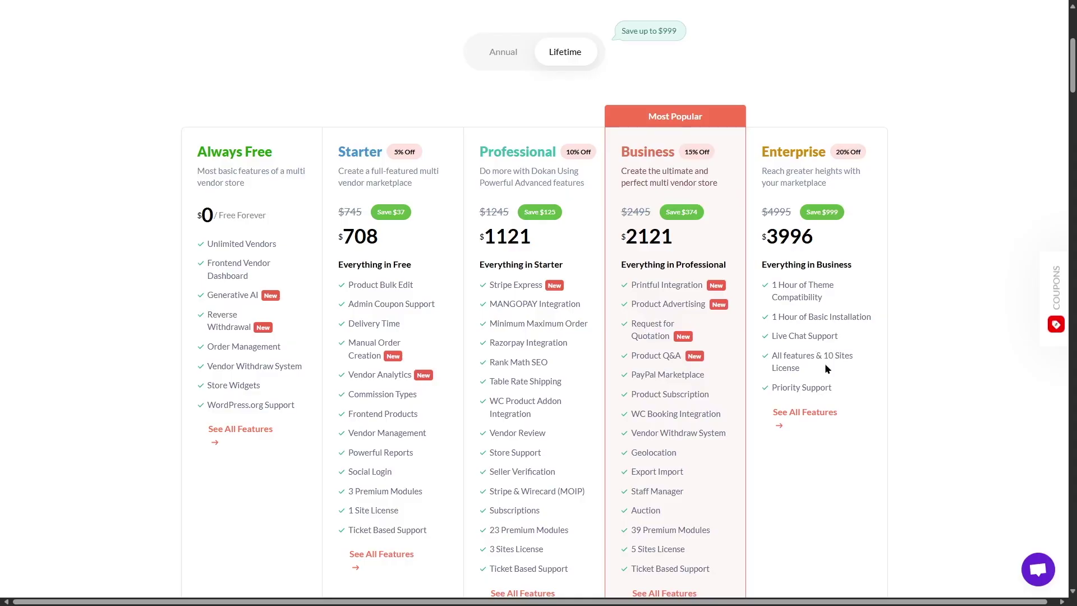
{"action": "scroll", "coordinate": [947, 268], "scroll_direction": "down", "scroll_amount": 3}
{"action": "scroll", "coordinate": [949, 263], "scroll_direction": "up", "scroll_amount": 8}
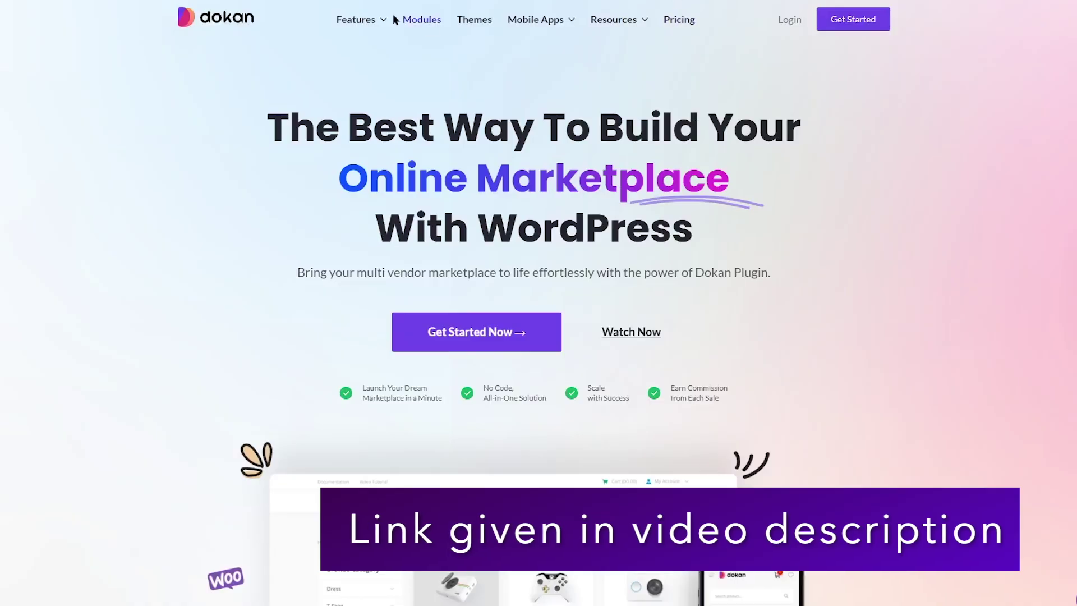
{"action": "left_click", "coordinate": [427, 21]}
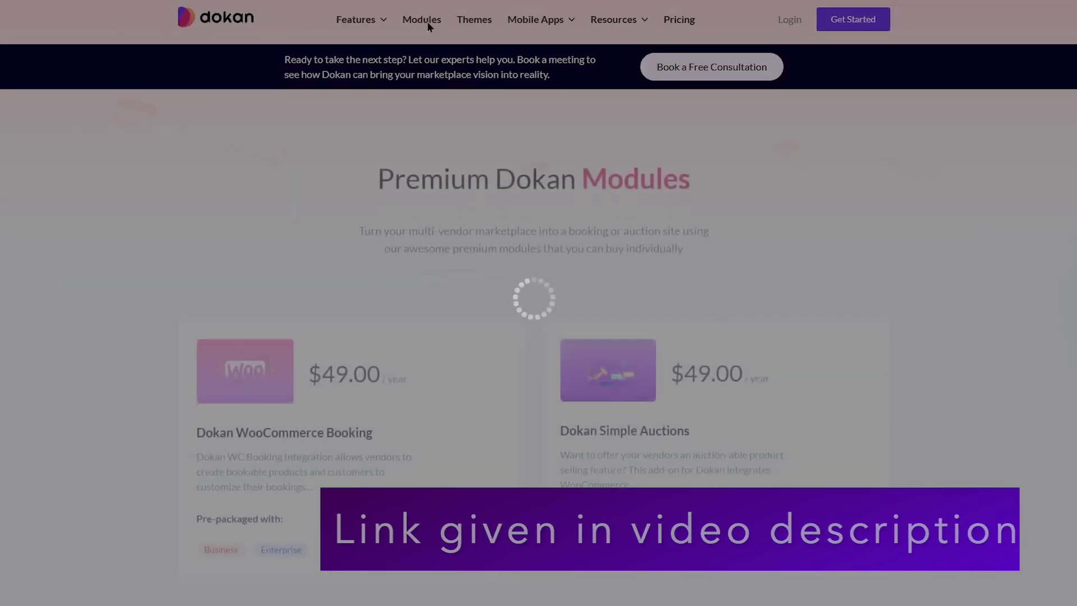